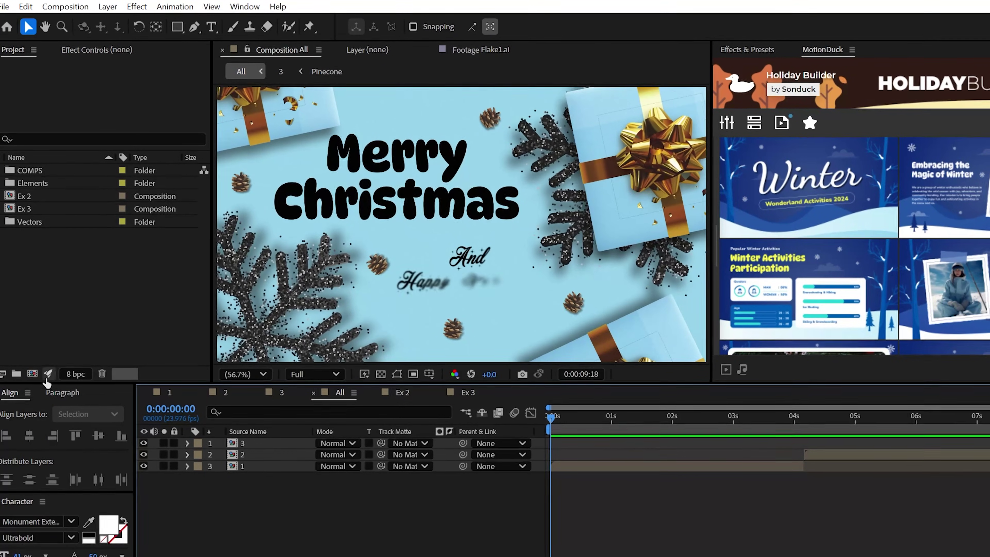
Step: Create a new composition named Ex 1 and place its timeline after All
left_click(33, 374)
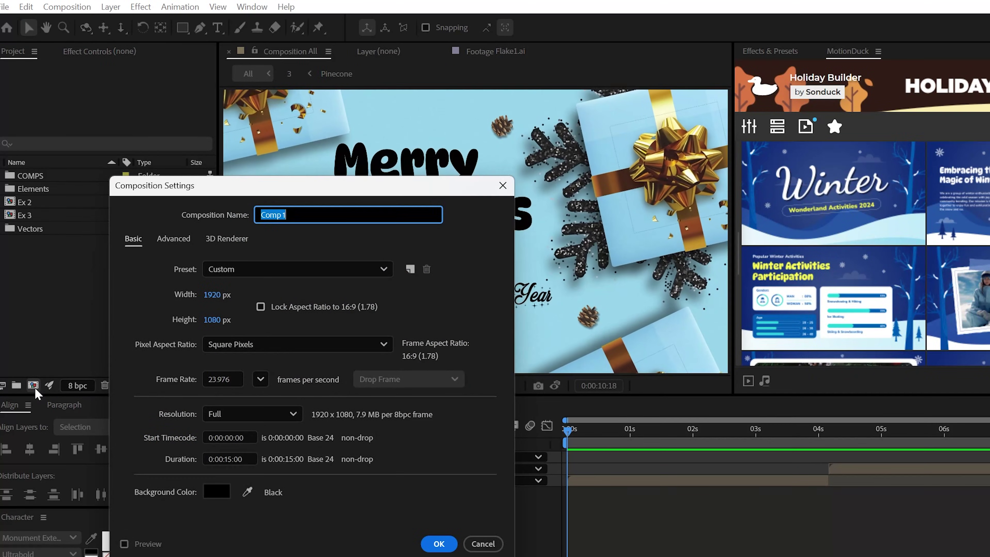
left_click(439, 543)
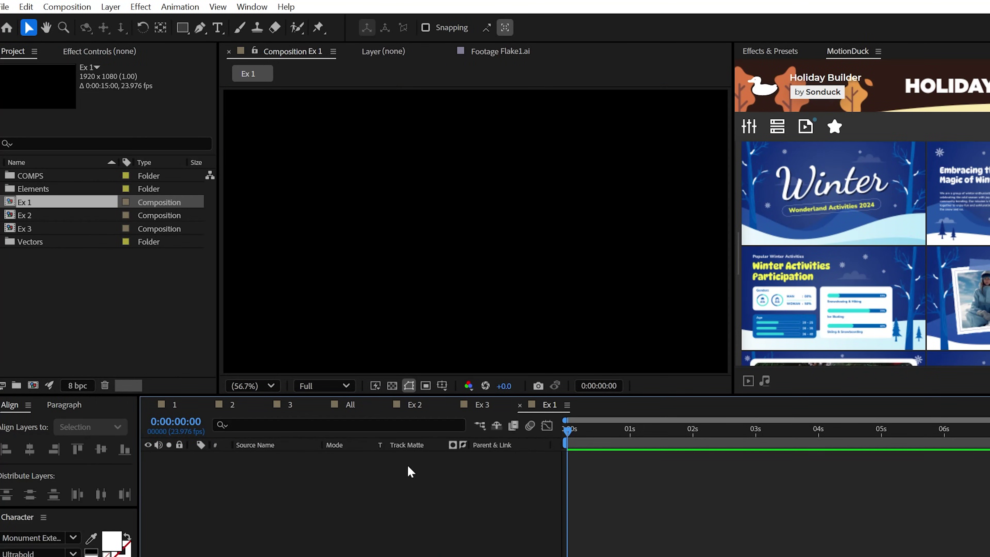
left_click_drag(534, 412, 415, 404)
Step: Add a light-blue solid background and draw a white ground rectangle across the bottom
left_click(111, 7)
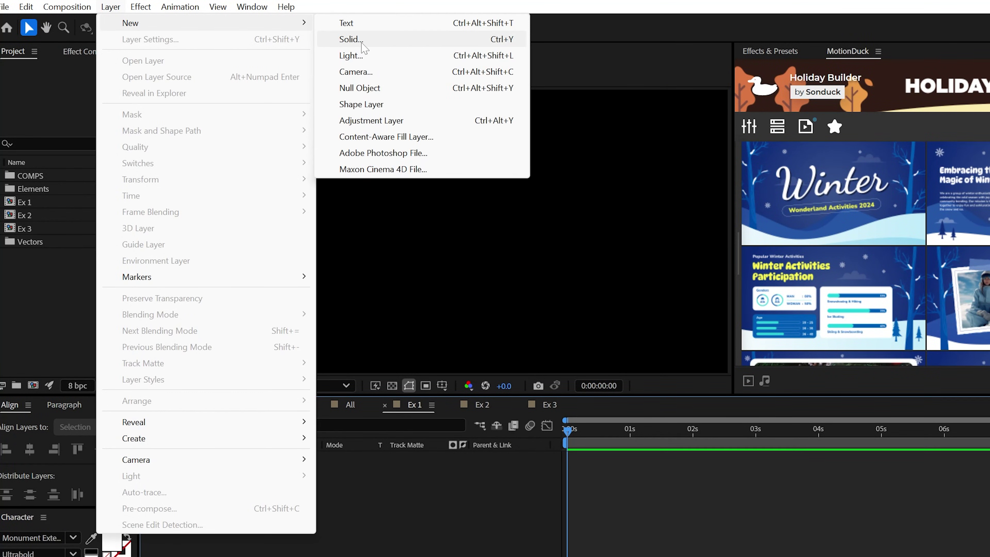
left_click(362, 42)
left_click(219, 330)
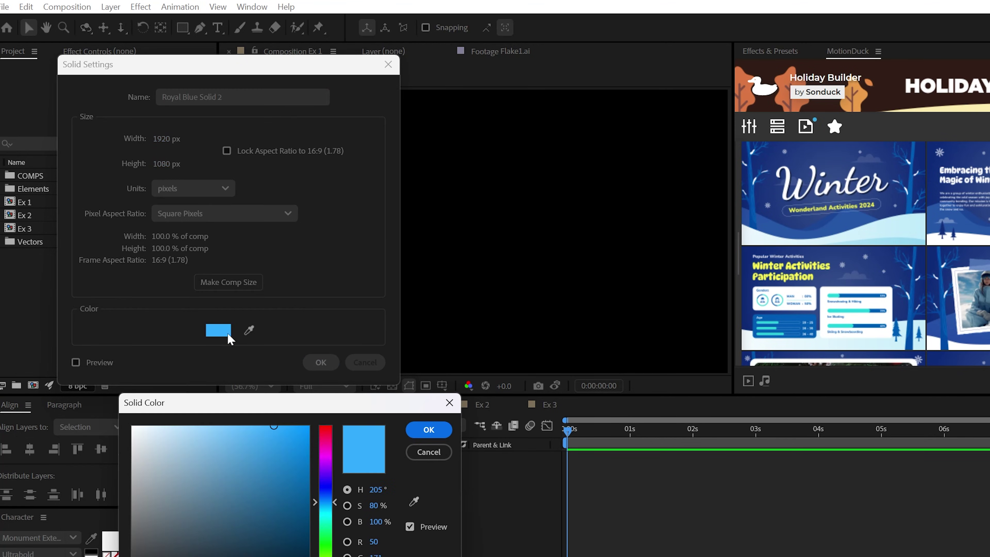
left_click(428, 432)
left_click(324, 362)
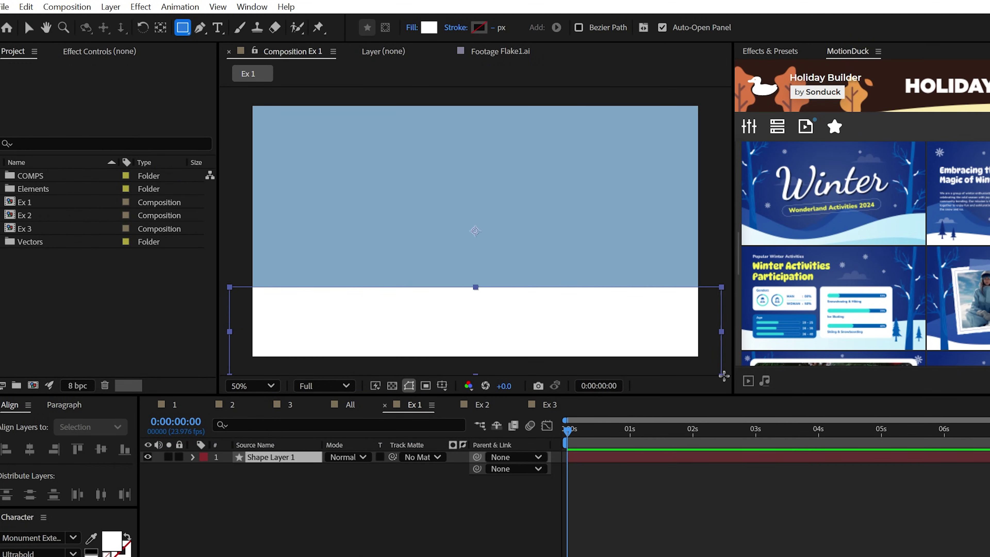
left_click_drag(723, 376, 730, 374)
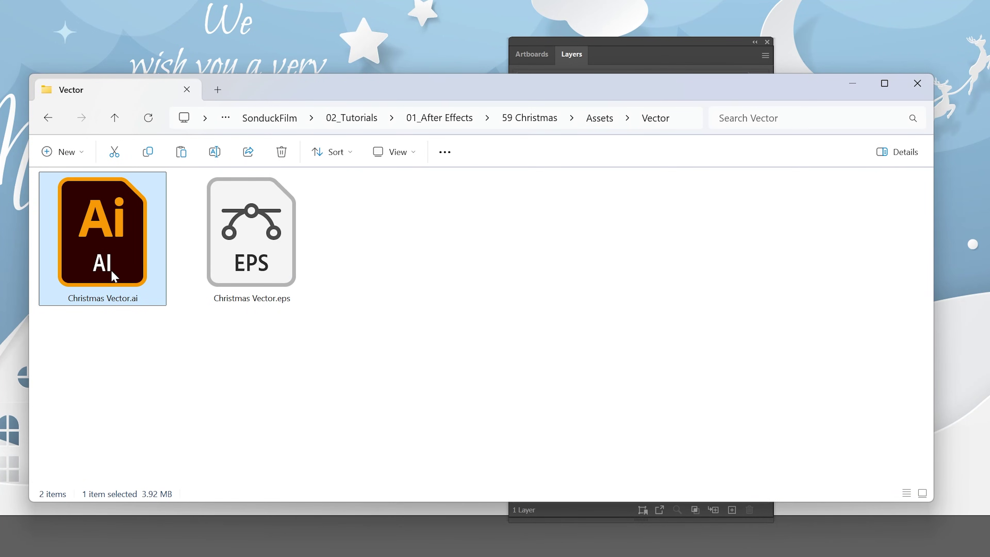
Step: Select Christmas Vector.ai in the 59 Christmas › Assets › Vector folder
left_click(274, 310)
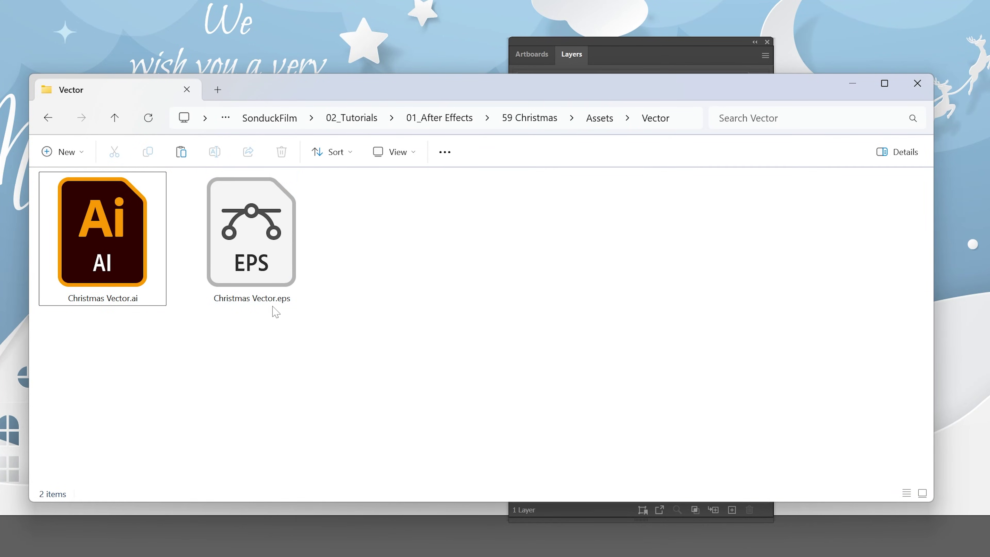
Step: Open Christmas Vector.ai, ungroup the artwork and select just the paper house
double_click(134, 246)
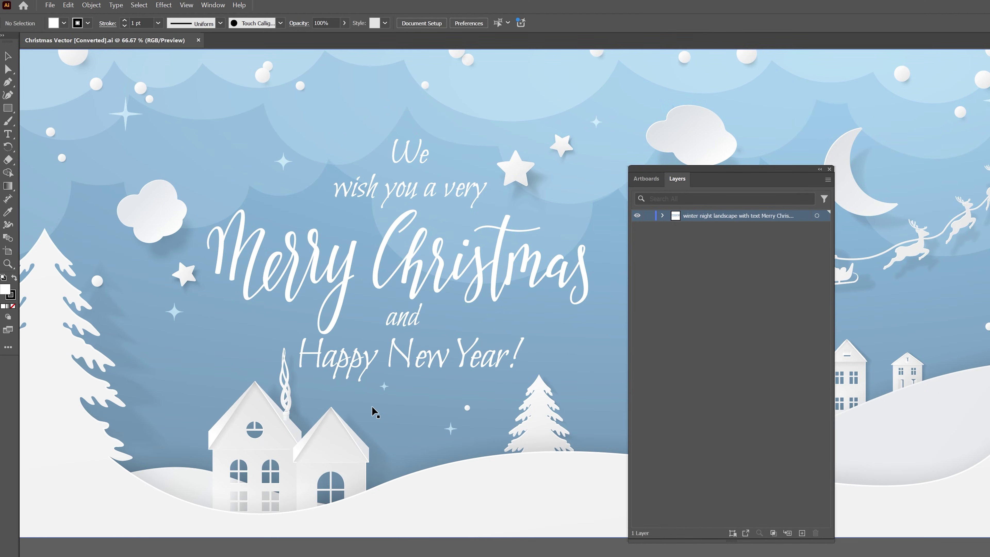
left_click(278, 438)
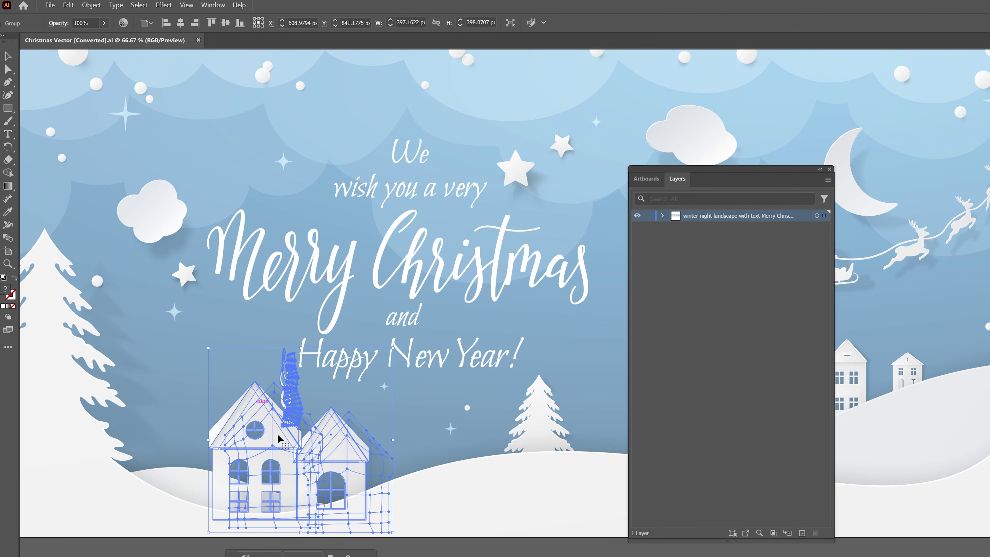
key("ctrl+shift+a")
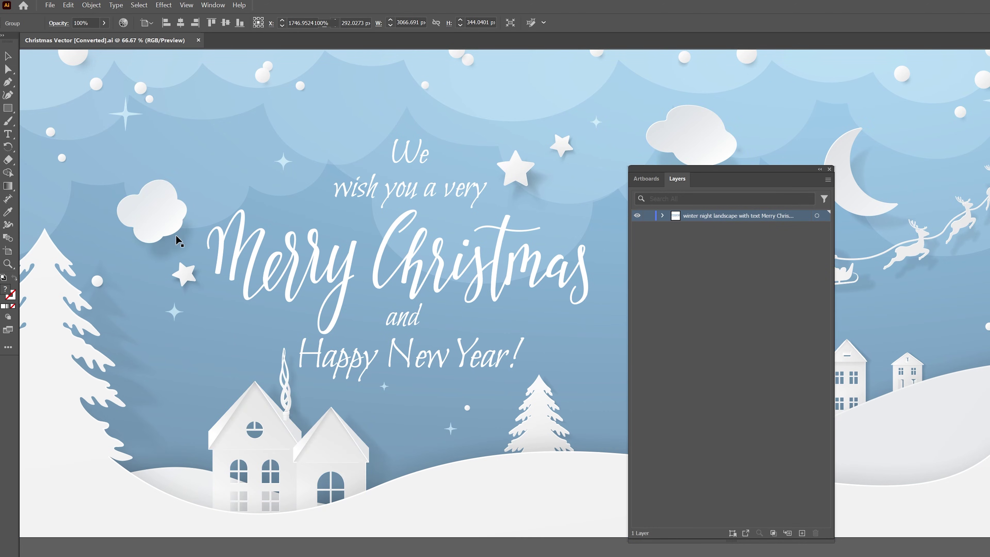
left_click(256, 419)
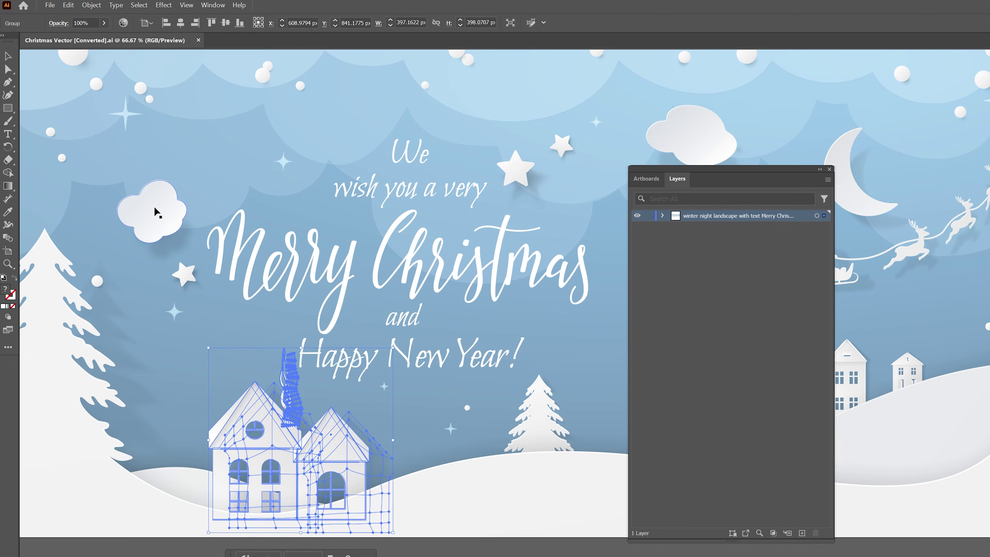
key("ctrl+shift+a")
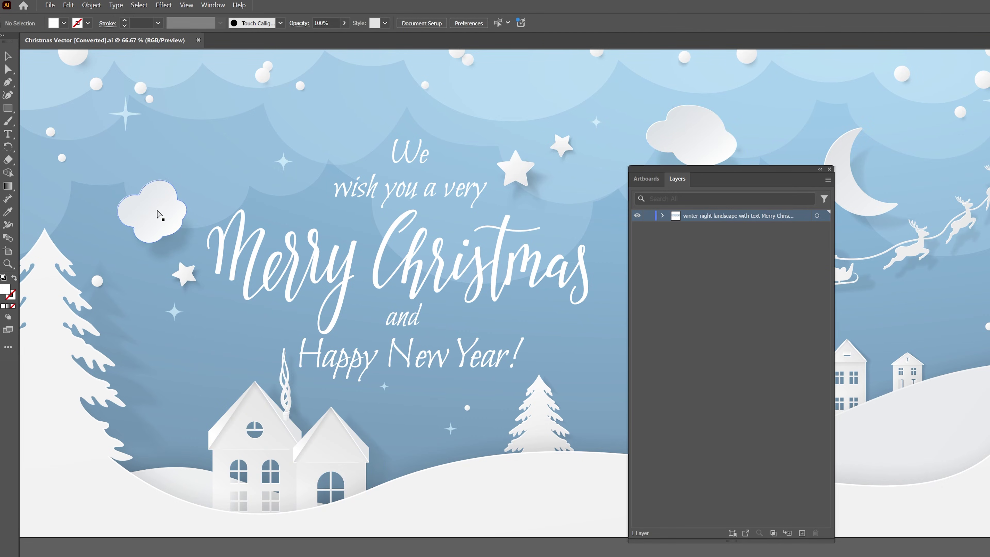
left_click(239, 430)
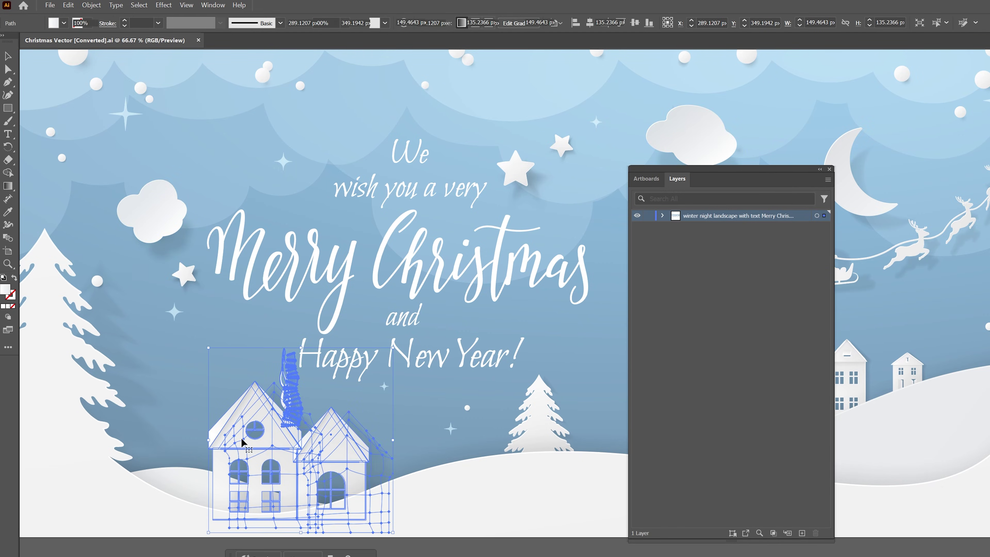
left_click(90, 5)
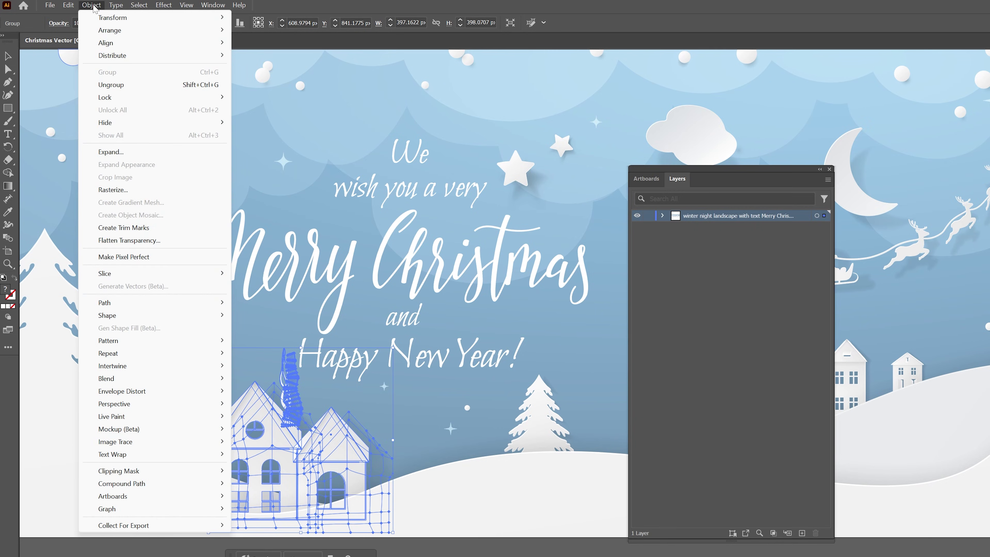
left_click(111, 84)
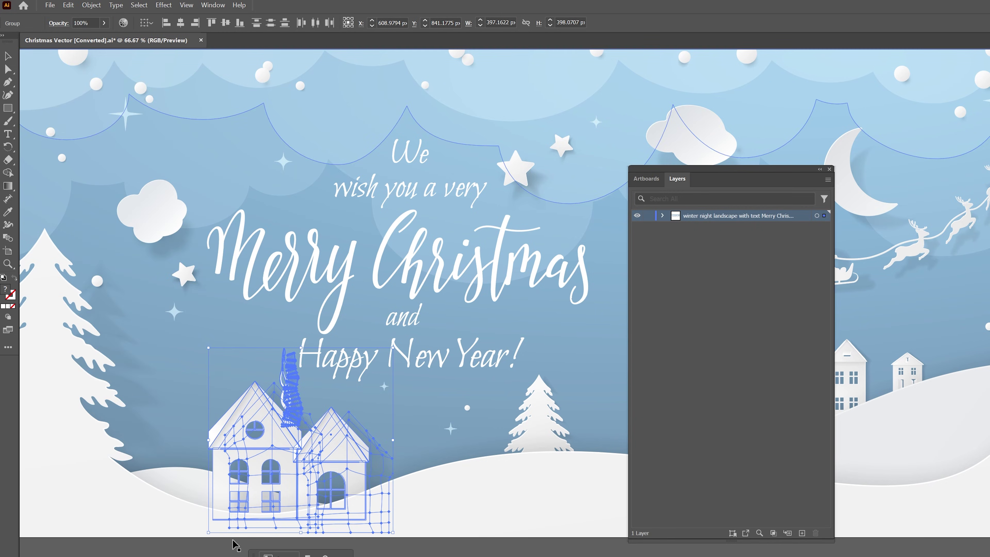
key("ctrl+shift+a")
left_click(263, 432)
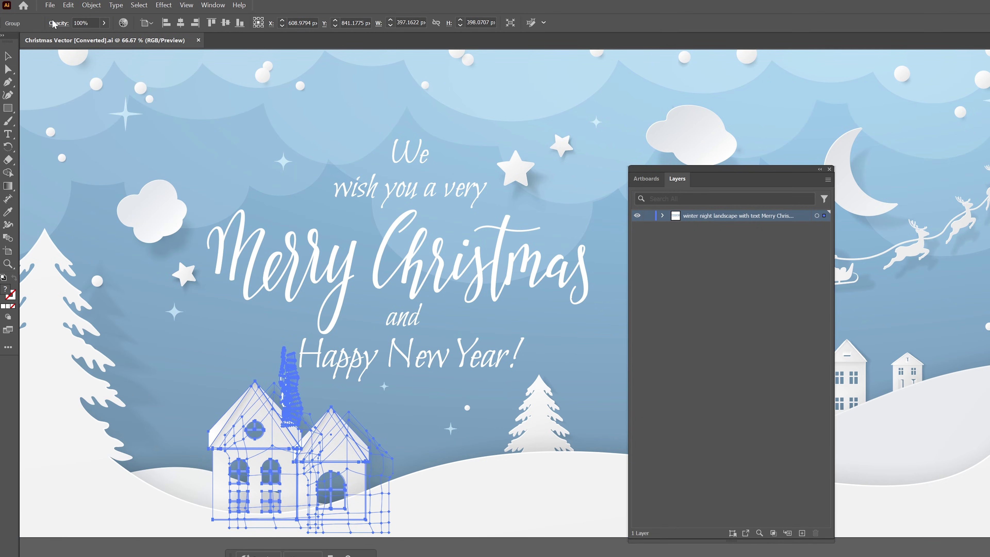
Step: Paste the house into a new 1080×1080 document and enlarge it on the artboard
left_click(50, 6)
left_click(61, 17)
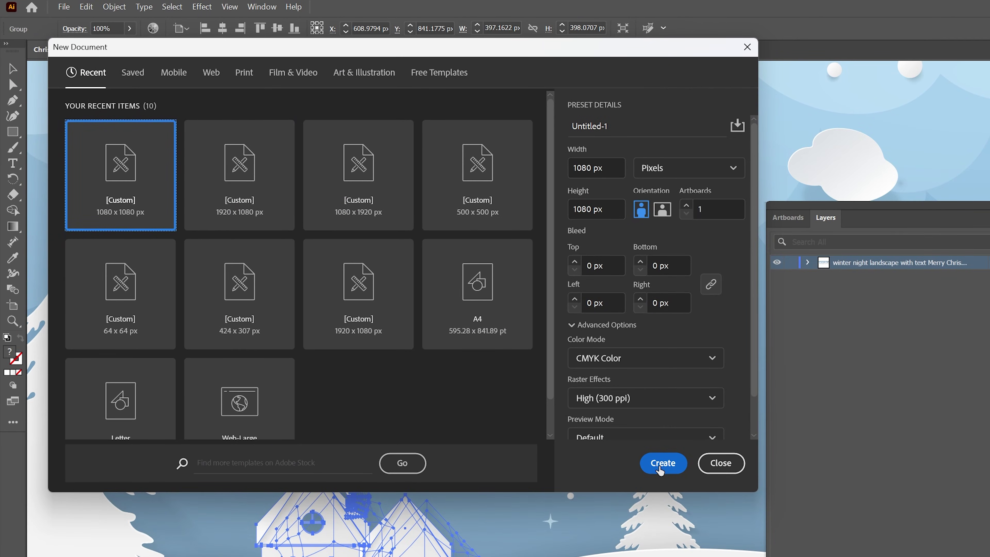
left_click(662, 463)
key("ctrl+v")
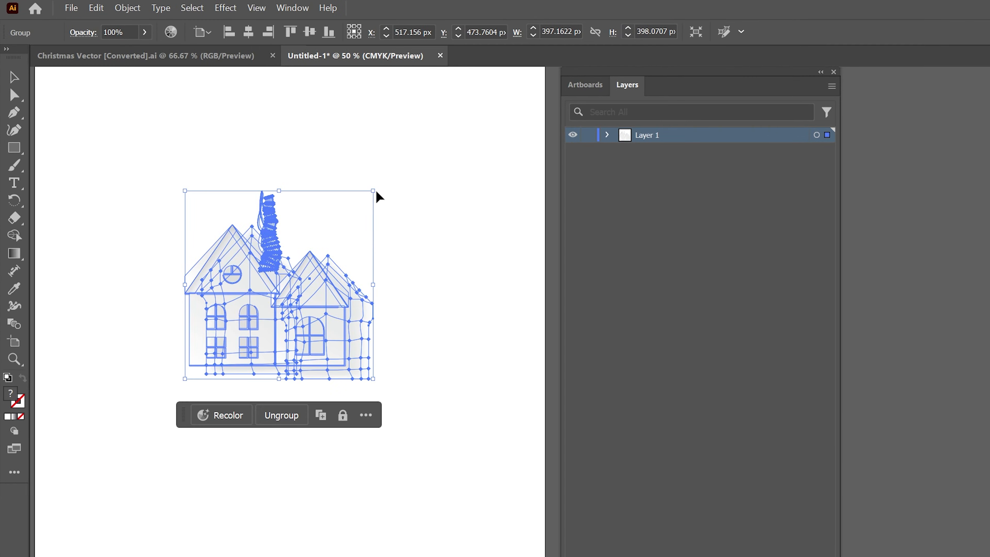
left_click_drag(373, 191, 508, 100)
Step: Save the new document as House.ai in Adobe Illustrator format
left_click(508, 100)
left_click(74, 9)
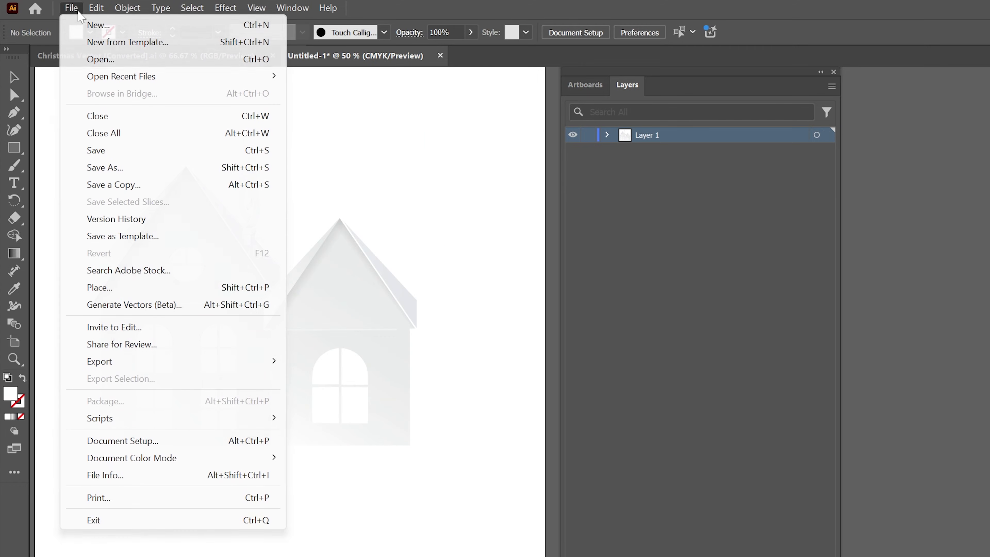
left_click(105, 168)
left_click(206, 460)
left_click(177, 415)
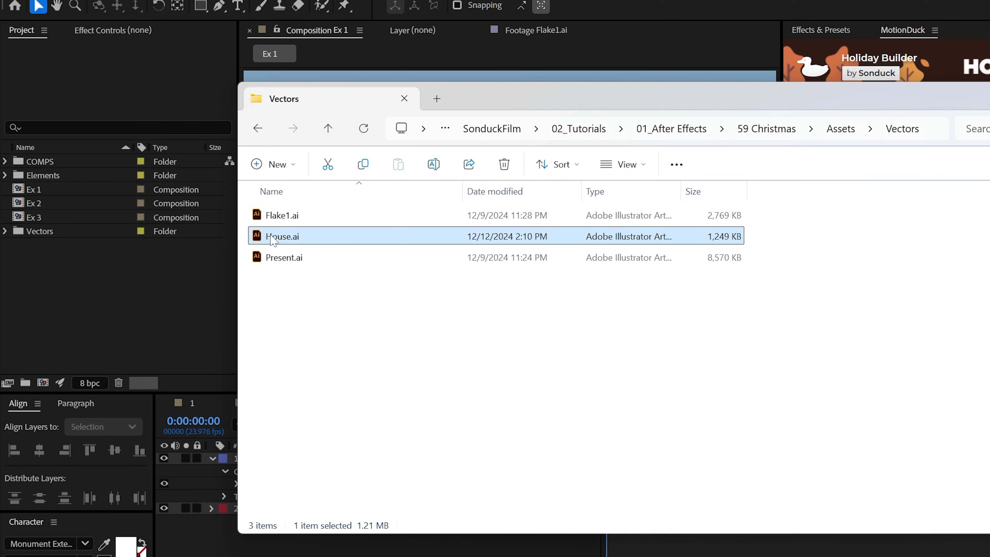
Step: Import House.ai as footage, add it to Ex 1 and scale it to about 711%
left_click_drag(277, 230, 77, 279)
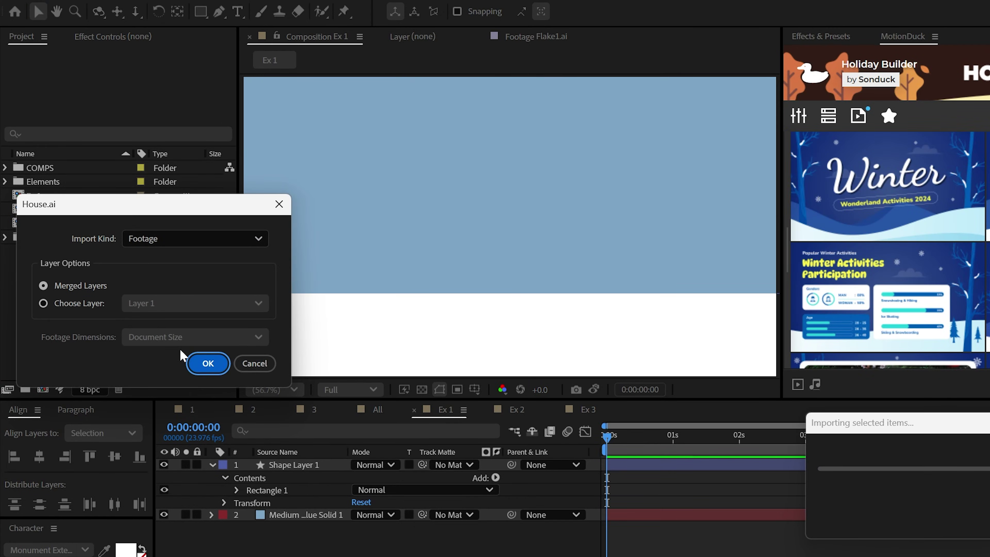
left_click(194, 362)
left_click_drag(253, 417, 327, 467)
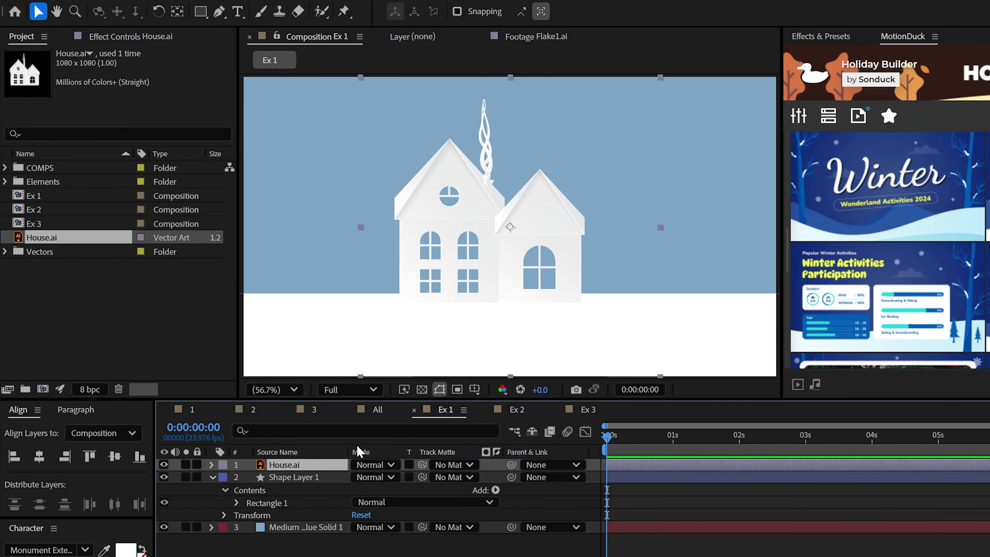
key("s")
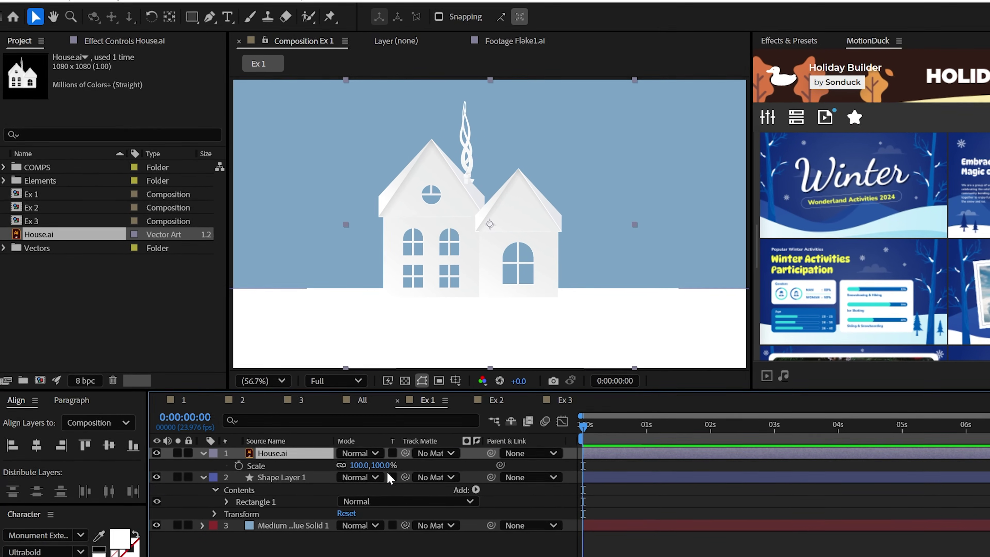
key("F4")
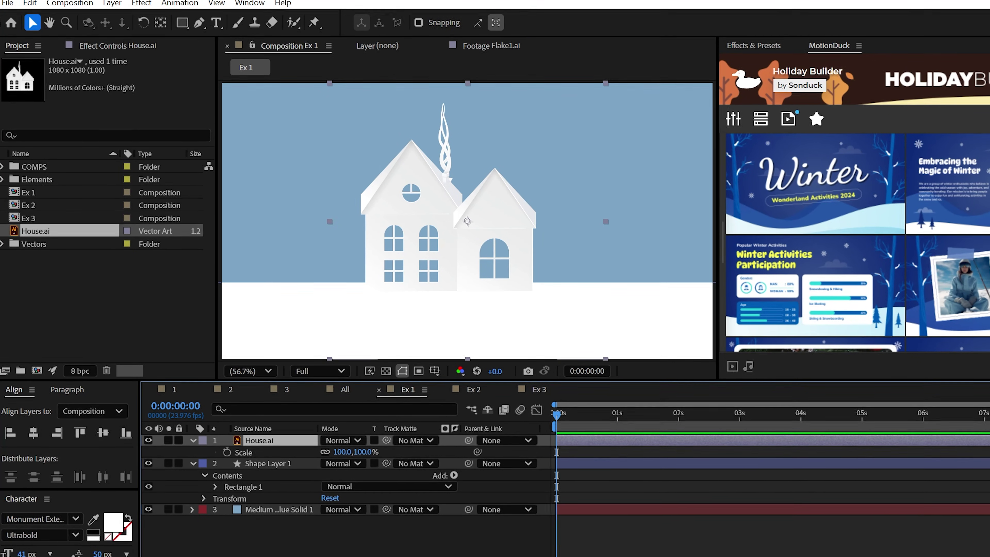
key("slash")
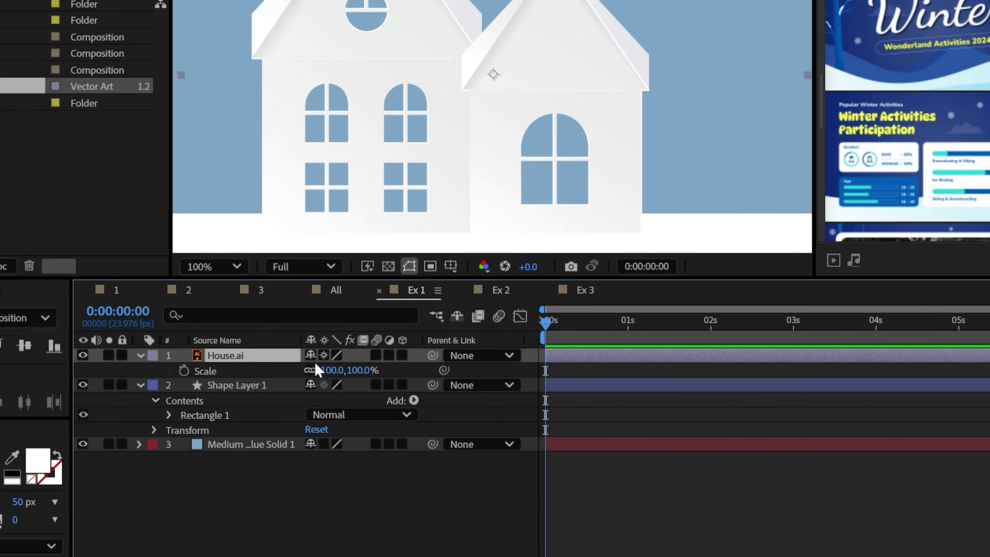
left_click_drag(331, 370, 448, 370)
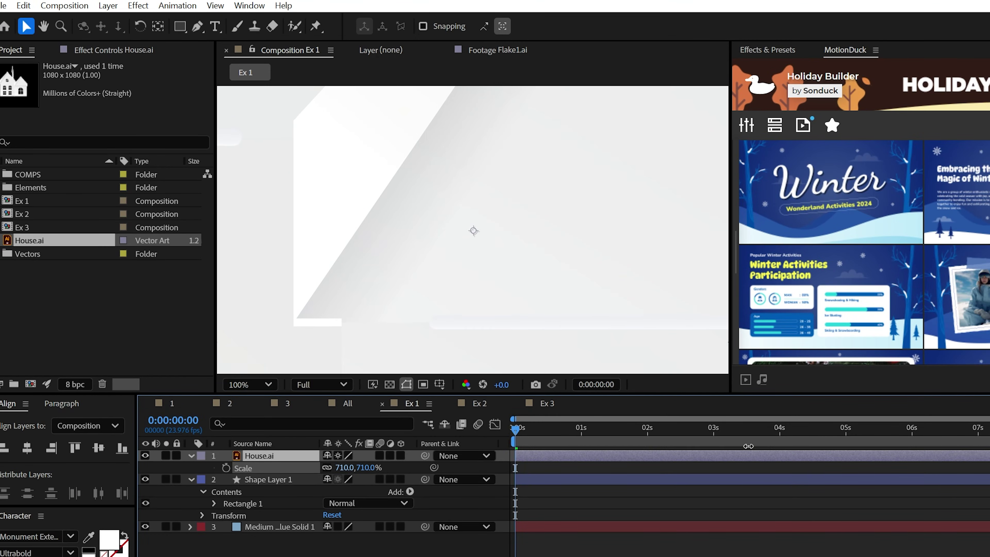
scroll(747, 195, "down", 4)
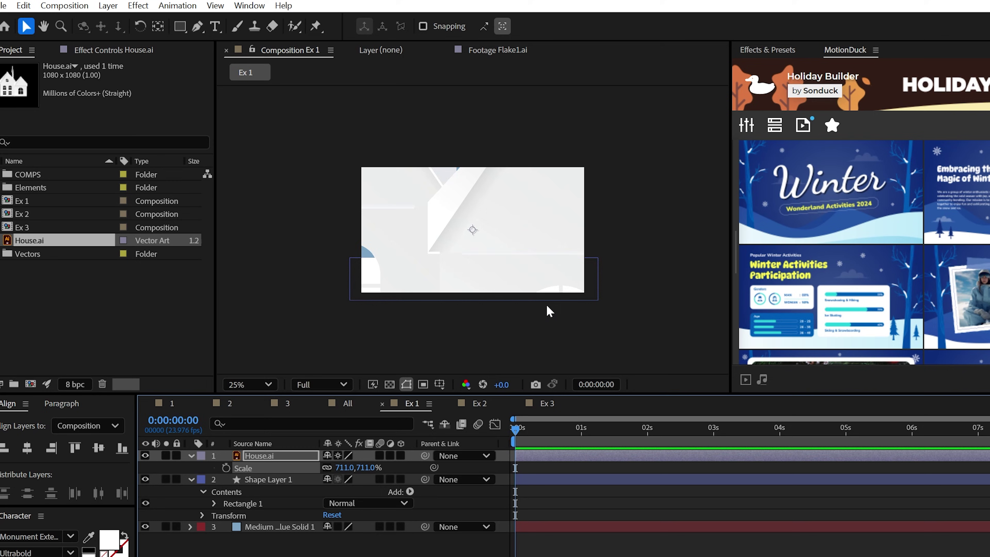
key("period")
key("period")
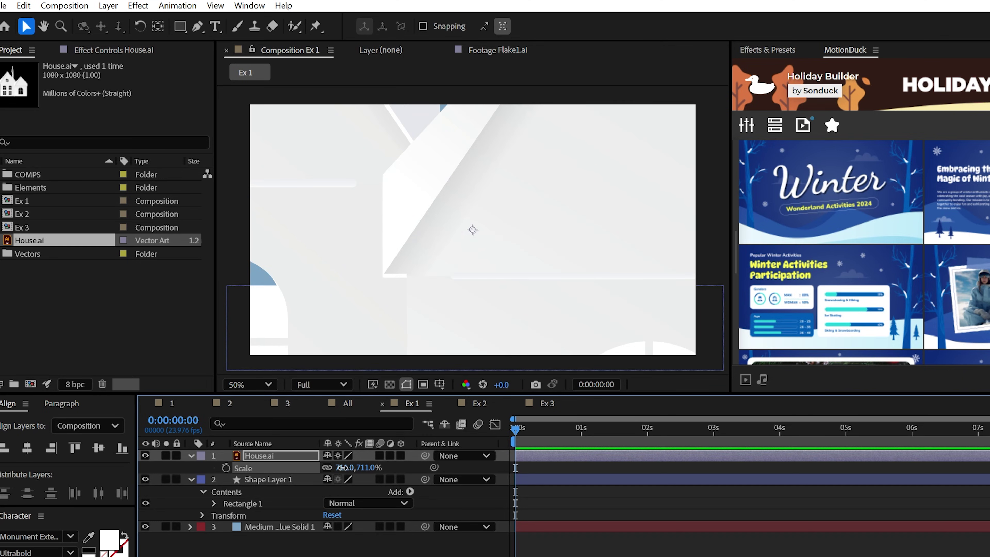
Step: Shrink the house to 21% and add the ornament art to Ex 2 scaled to 218%
left_click_drag(341, 468, 303, 475)
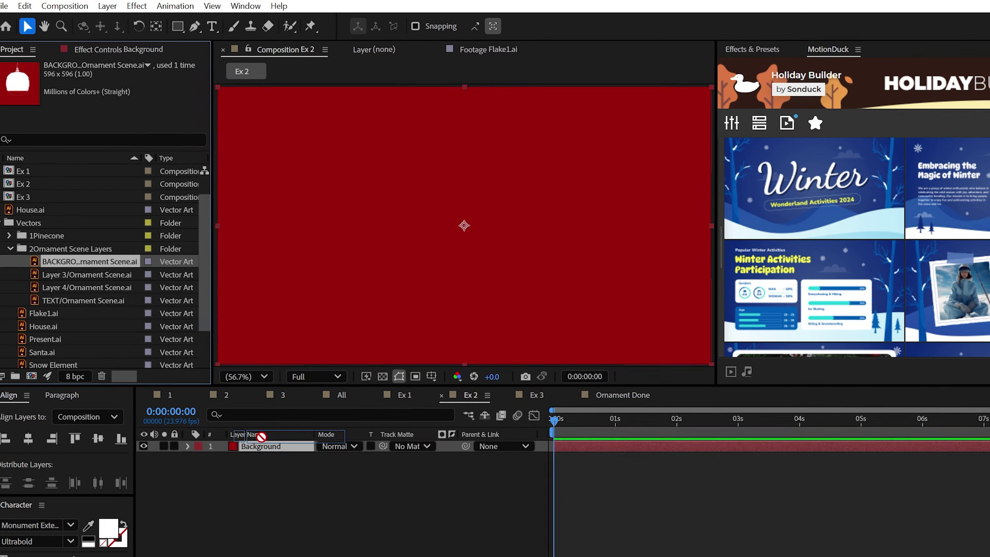
left_click_drag(261, 436, 257, 445)
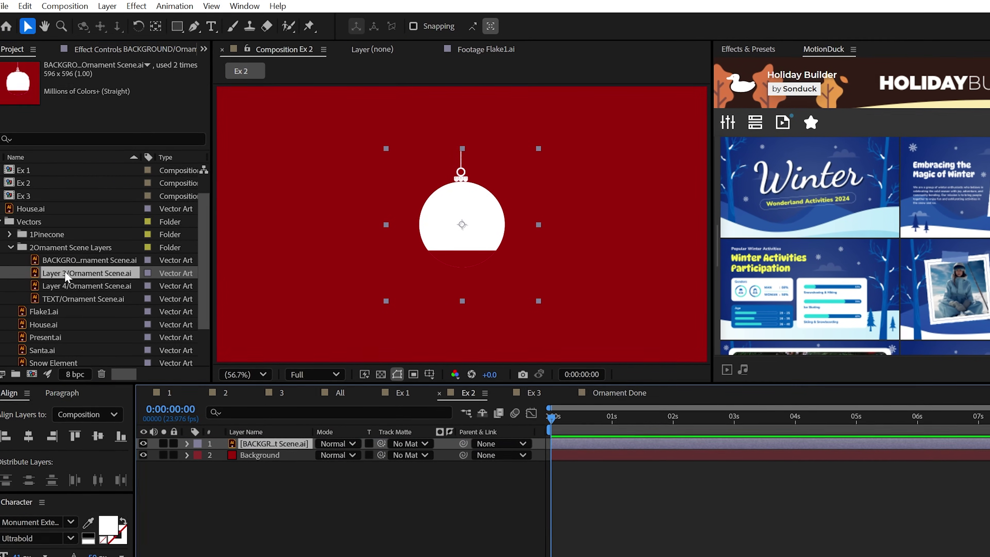
left_click_drag(87, 274, 265, 445)
key("s")
left_click_drag(335, 447, 358, 447)
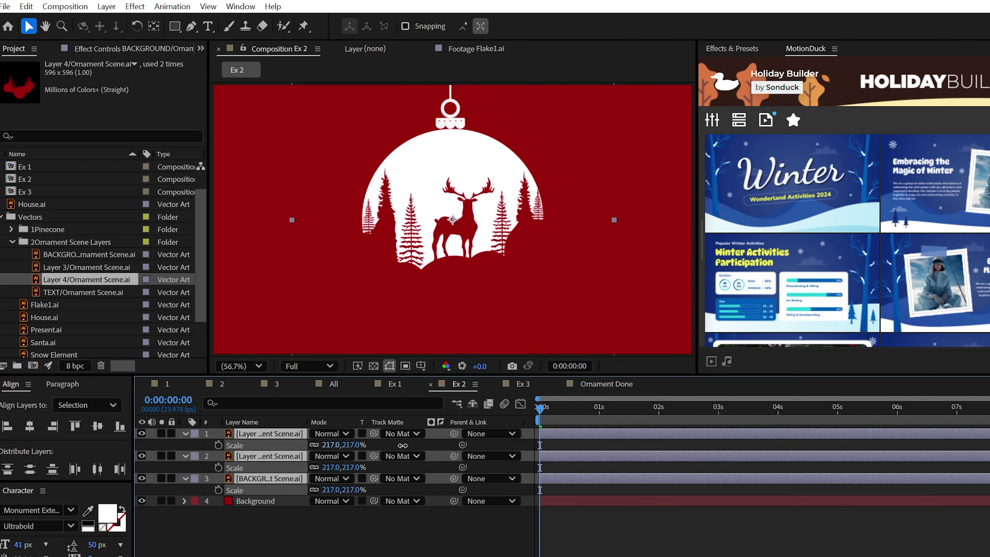
key("F4")
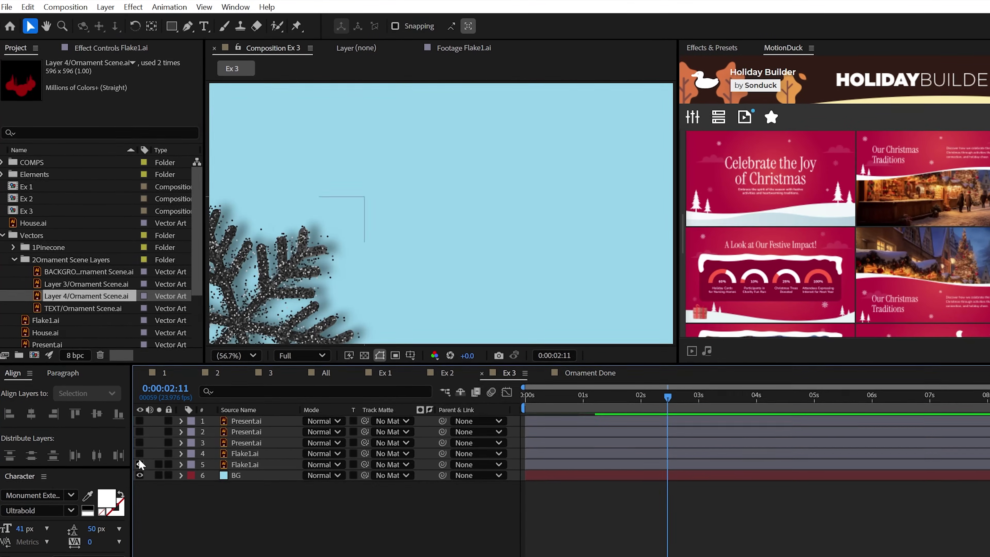
left_click_drag(138, 458, 139, 416)
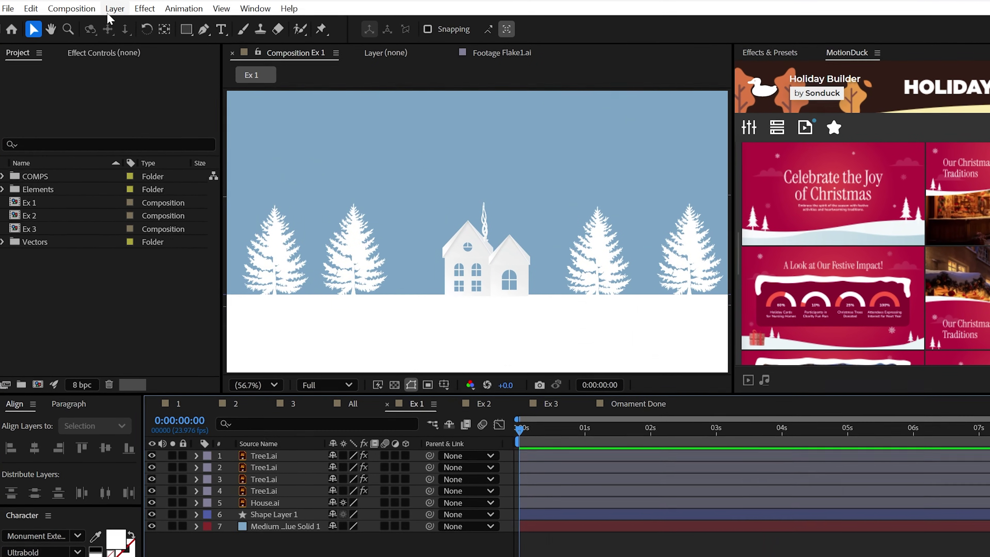
Step: Add an adjustment layer to Ex 1 with CC Snowfall and preview the falling snow
left_click(113, 9)
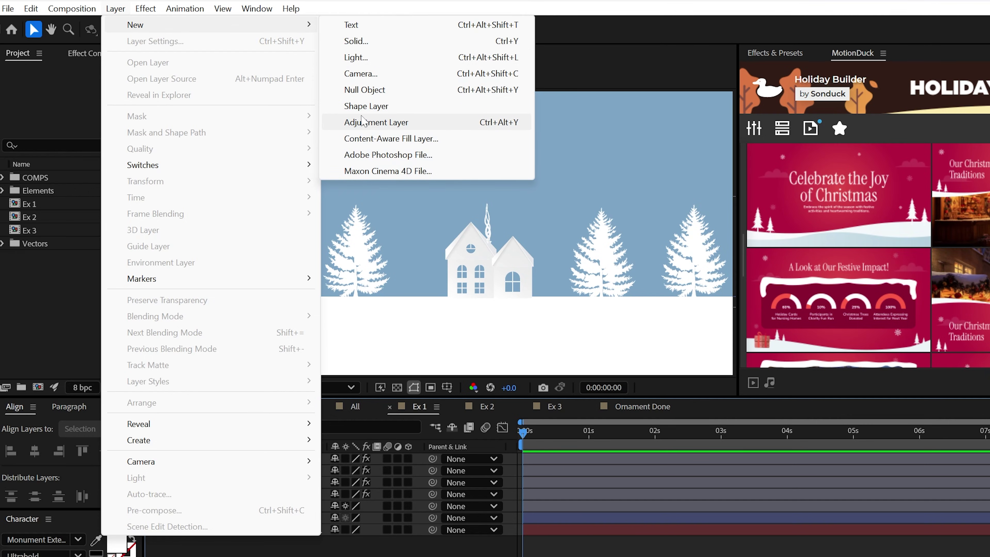
left_click(362, 122)
left_click(145, 8)
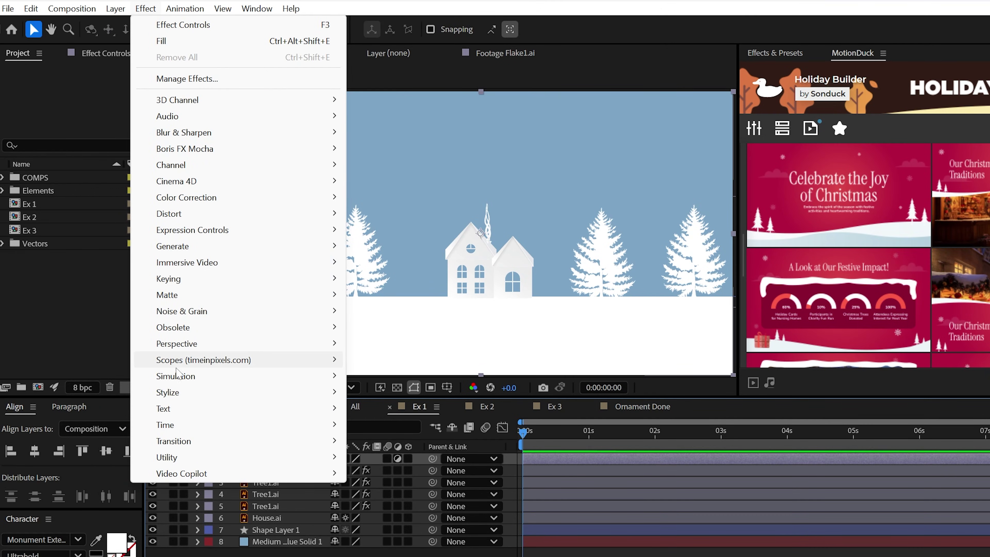
mouse_move(178, 376)
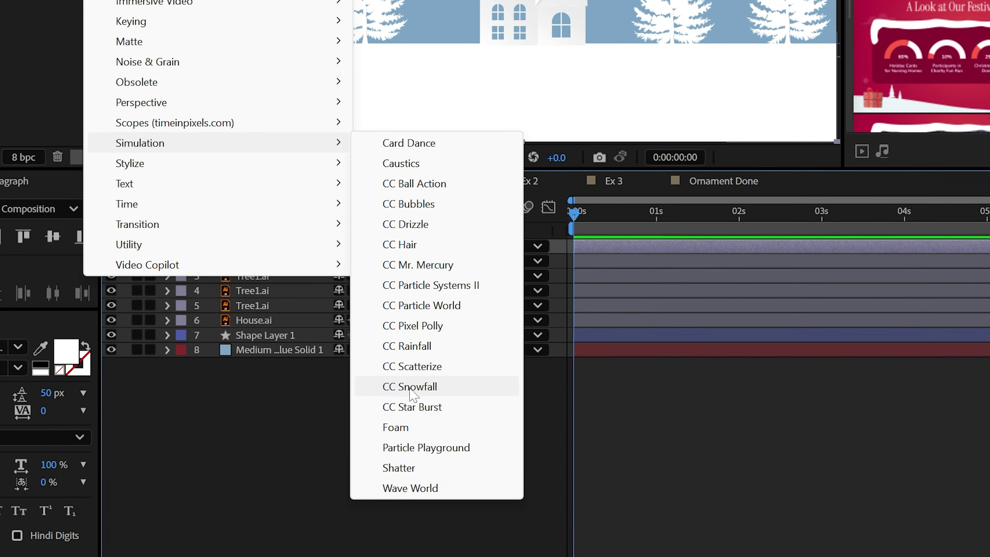
left_click(411, 390)
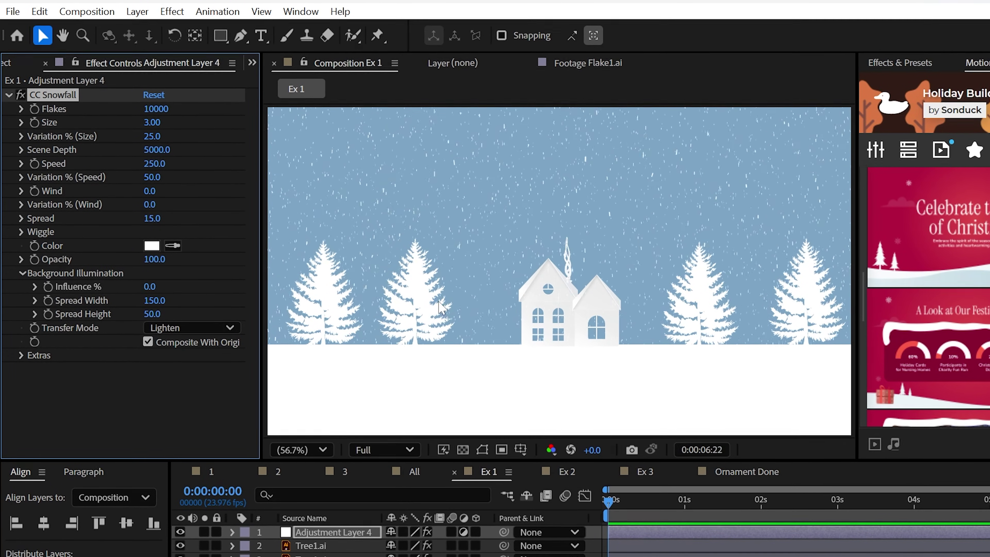
key("space")
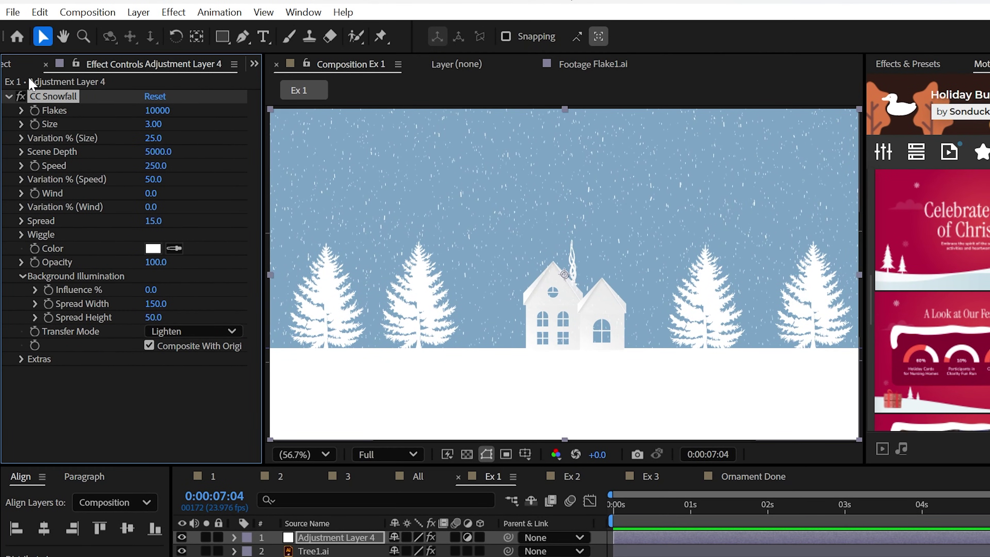
Step: Place Snow Element as the top layer of Ex 1 and hide it
left_click(10, 64)
left_click(22, 212)
left_click_drag(89, 375, 310, 537)
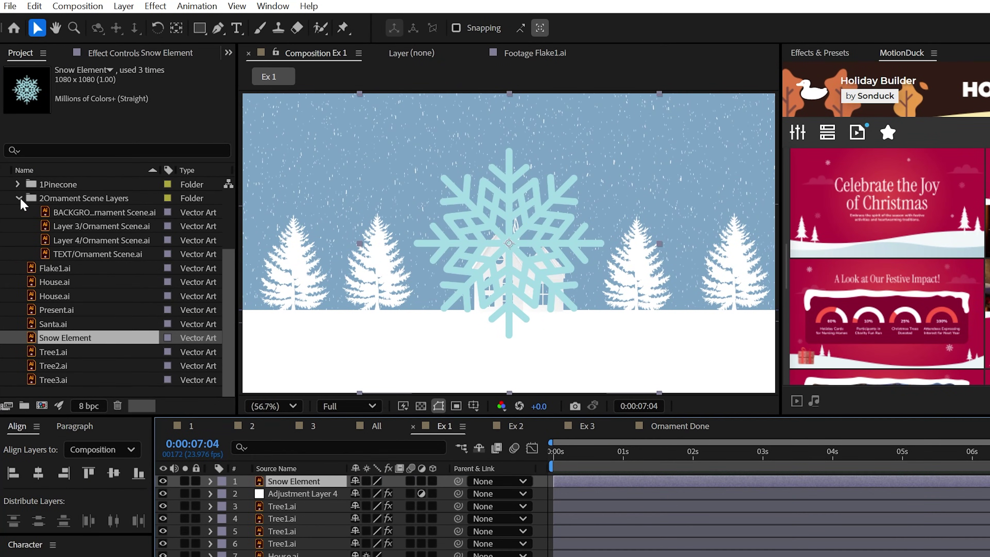
left_click(19, 199)
left_click(163, 481)
left_click(164, 481)
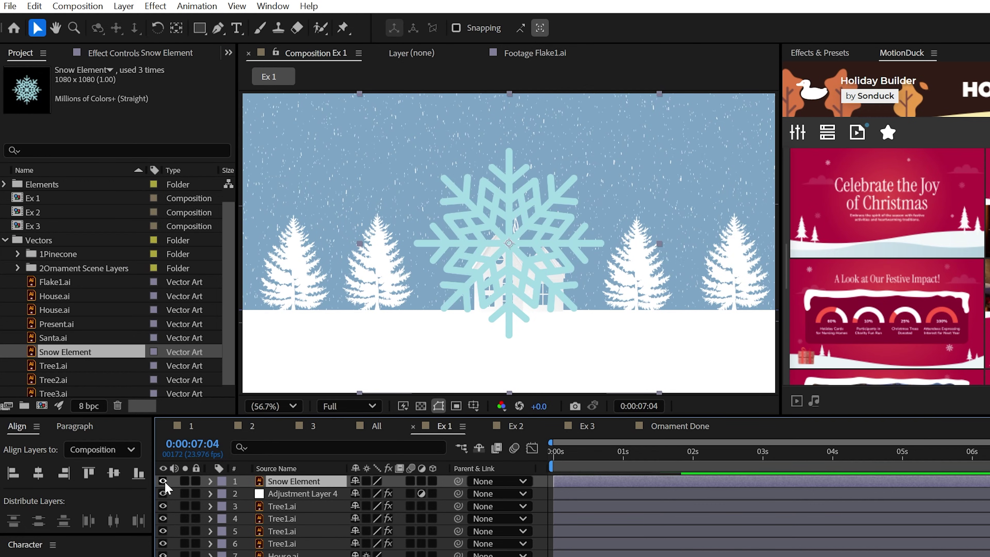
left_click(164, 481)
Step: Add a new solid with CC Particle World using Textured QuadPolygon particles
left_click(123, 6)
mouse_move(164, 22)
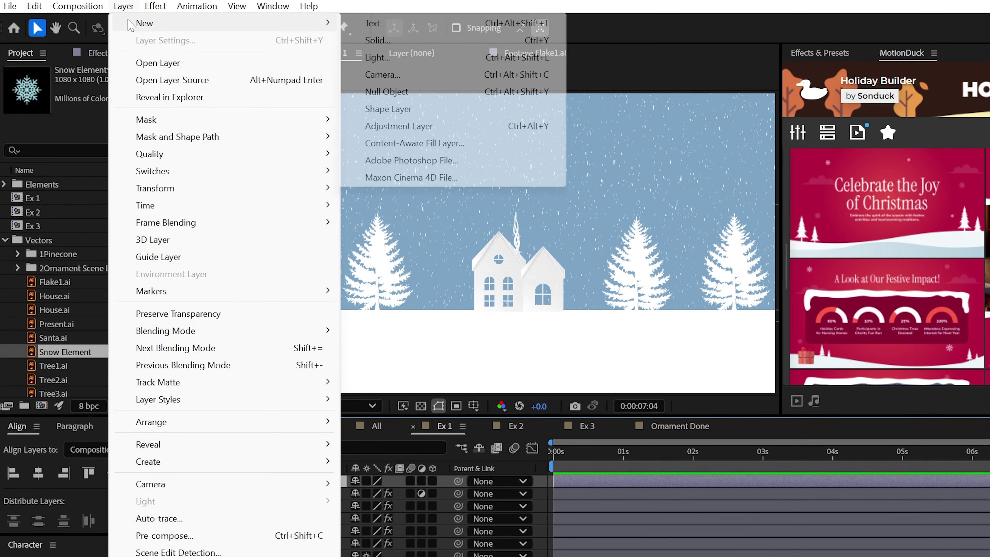
left_click(386, 41)
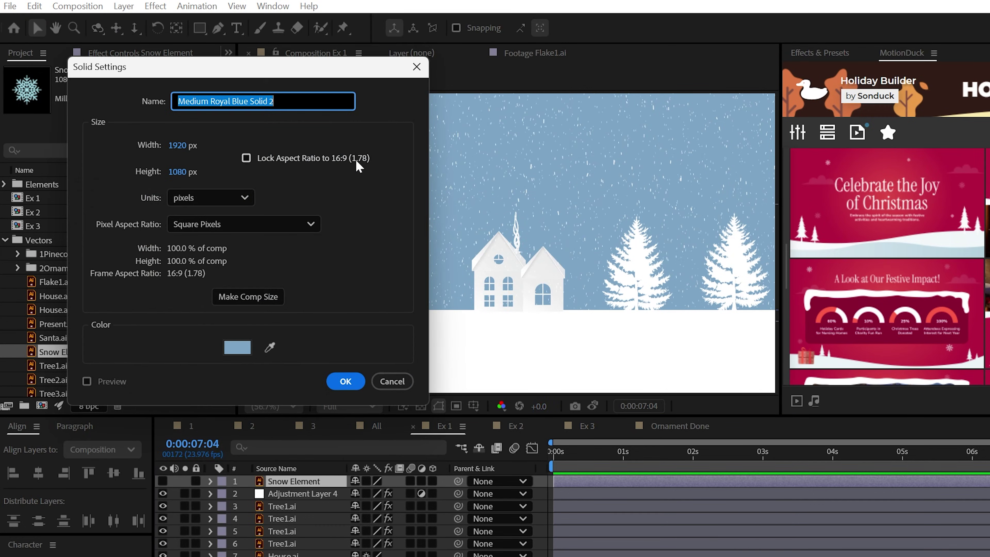
key("Return")
left_click(155, 6)
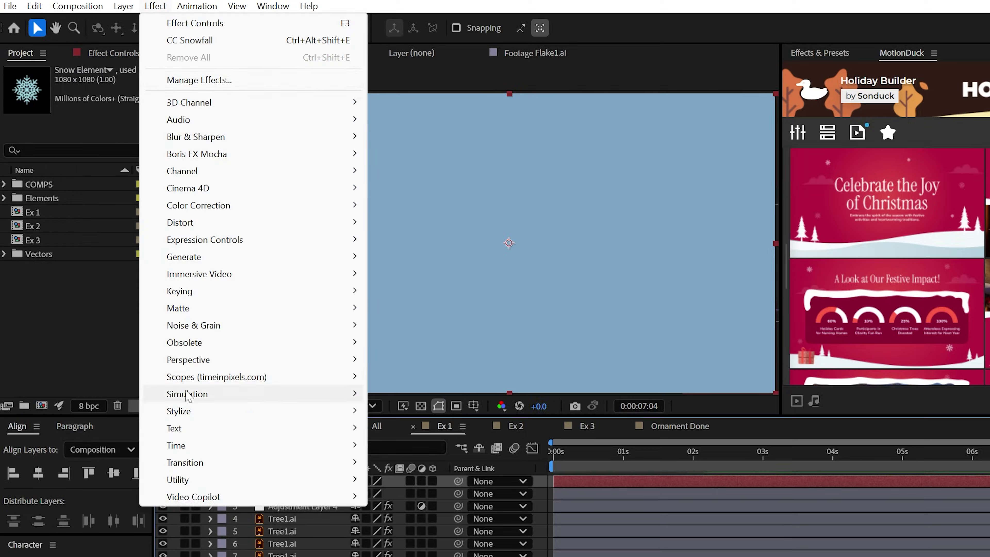
mouse_move(187, 394)
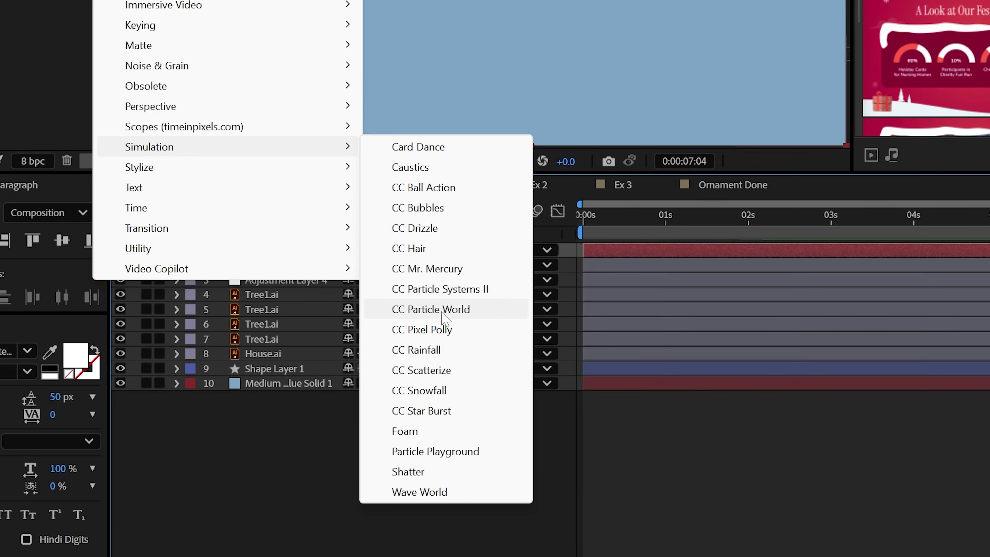
left_click(442, 311)
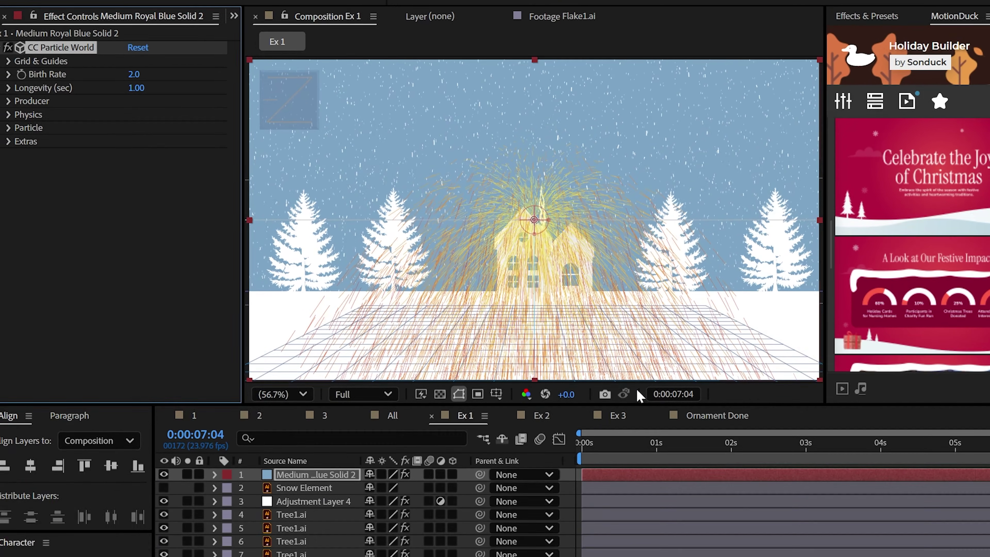
left_click(19, 168)
left_click(162, 181)
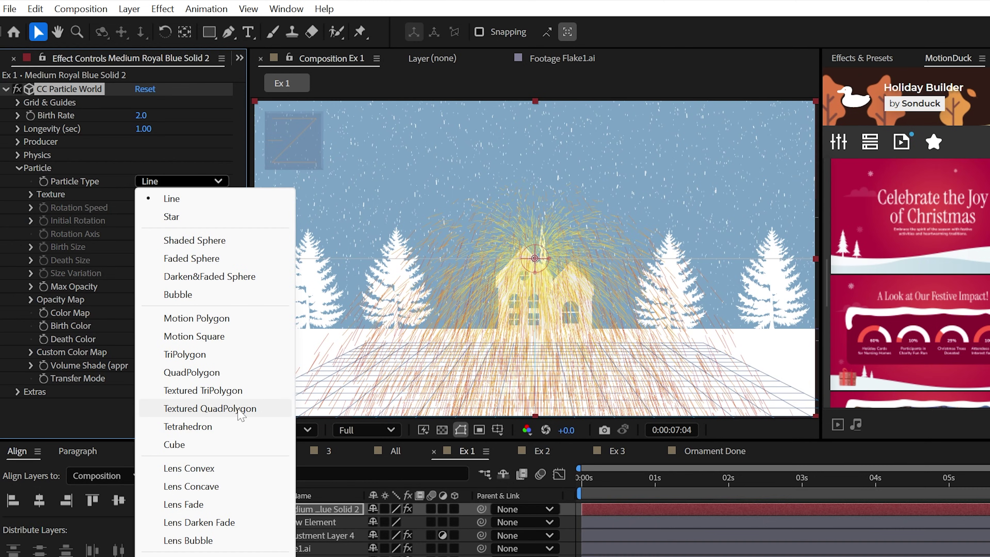
left_click(248, 409)
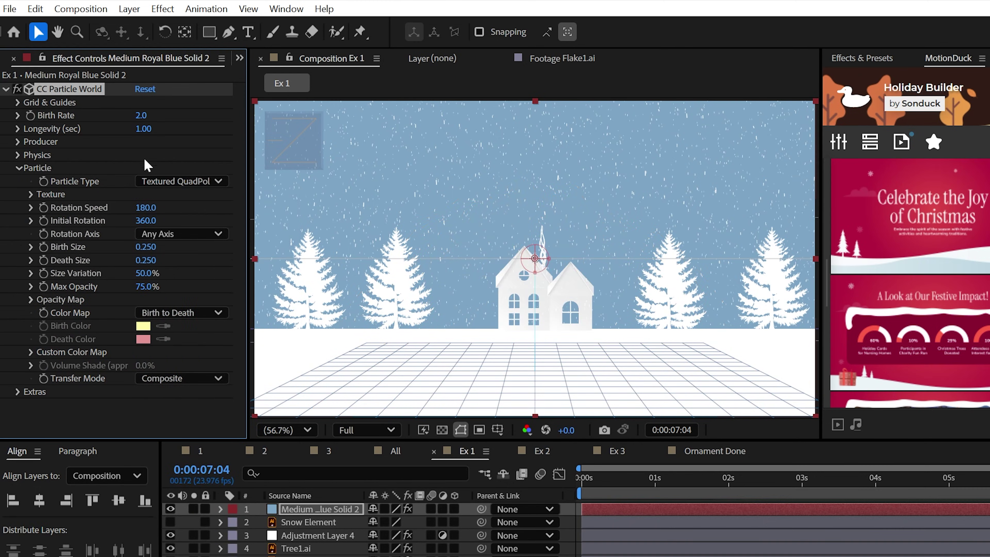
Step: Texture the particles with Snow Element, no rotation, birth/death size 0.3, size variation 100%
left_click(30, 194)
left_click(152, 208)
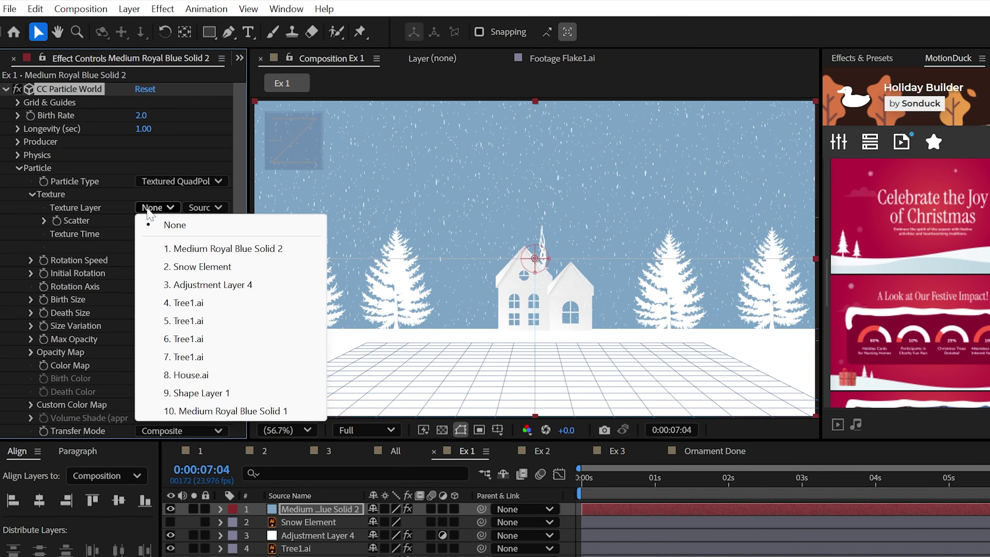
left_click(199, 269)
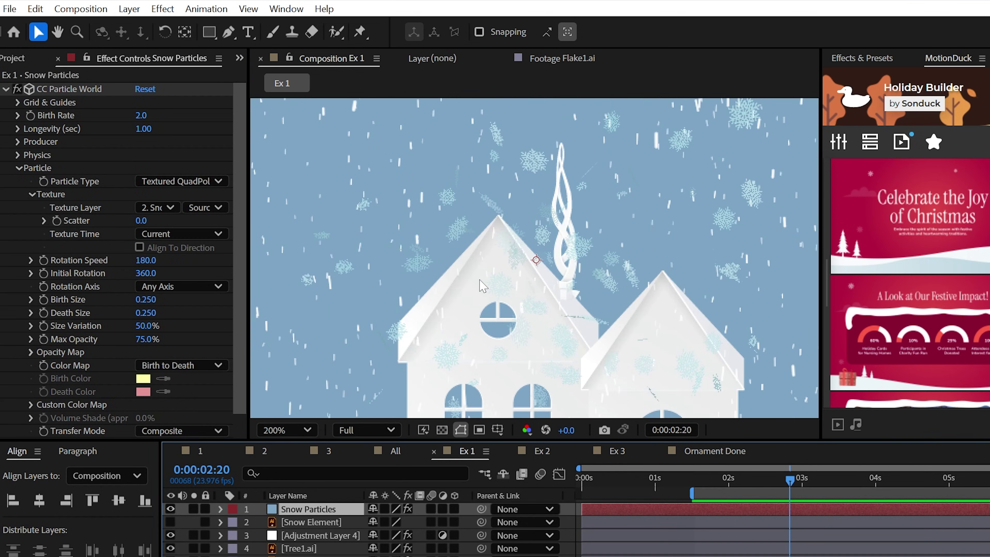
left_click(147, 260)
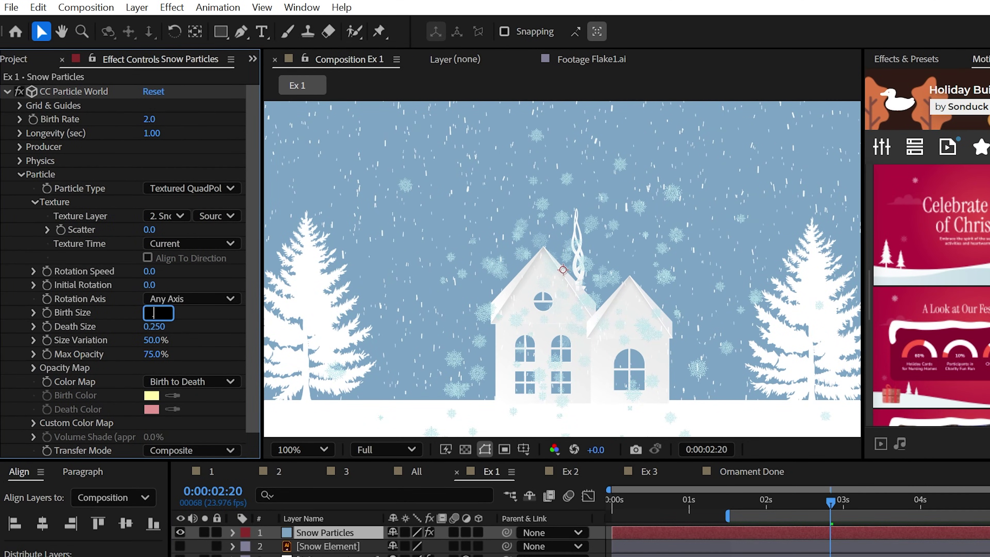
key("Tab")
type(".3")
left_click(254, 331)
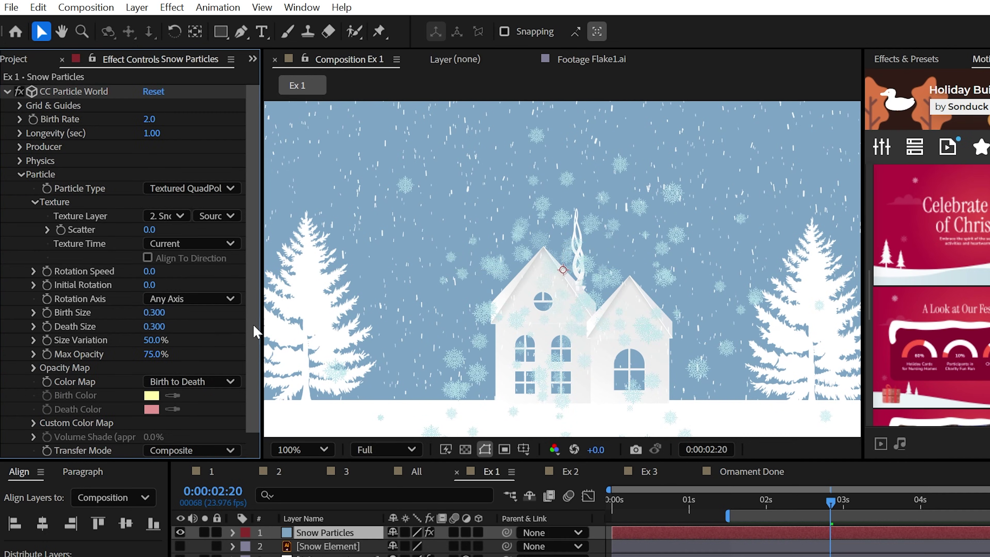
left_click_drag(156, 342, 329, 344)
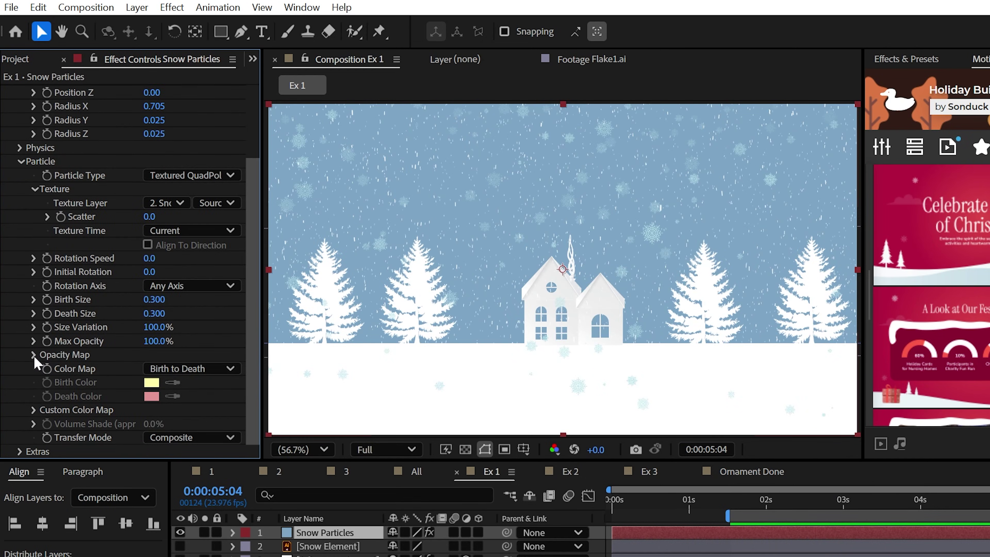
left_click(36, 356)
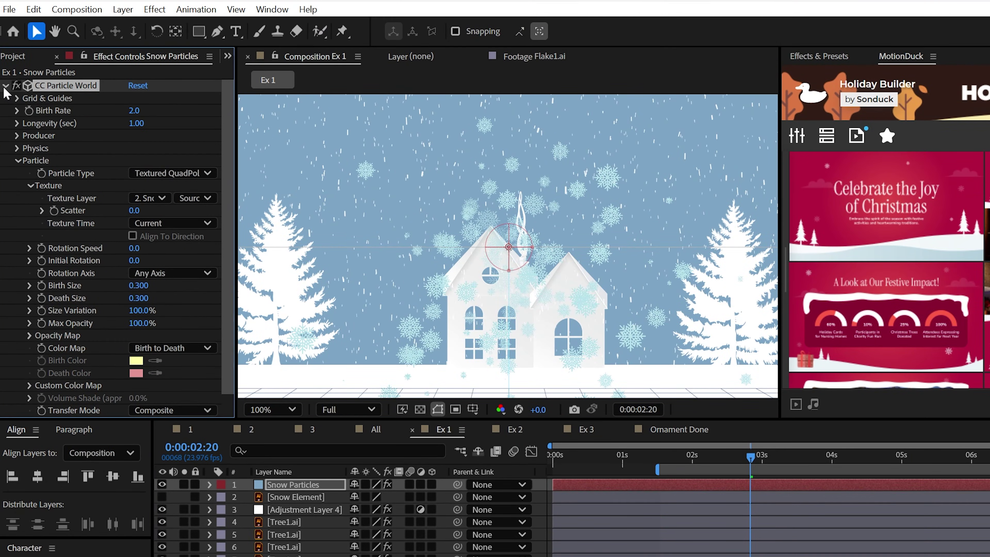
left_click(5, 88)
Step: Add a white Fill effect to the snow particles and preview the flakes
left_click(155, 9)
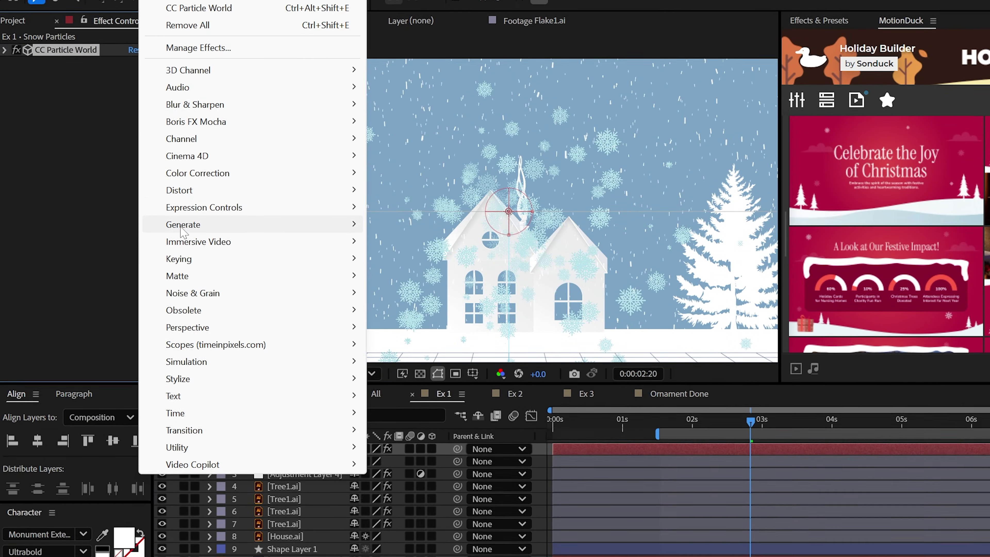
mouse_move(183, 230)
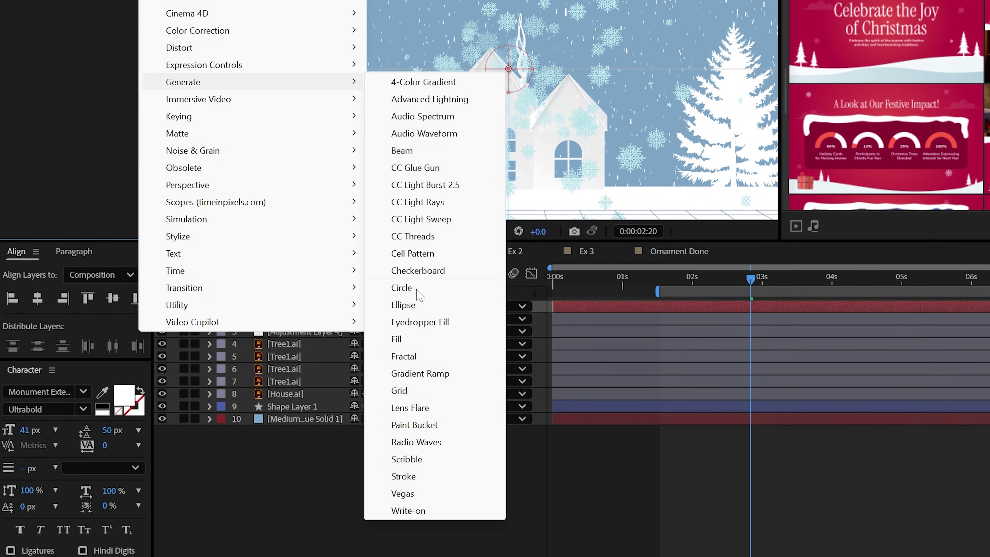
left_click(404, 341)
left_click(136, 99)
left_click_drag(192, 453, 146, 417)
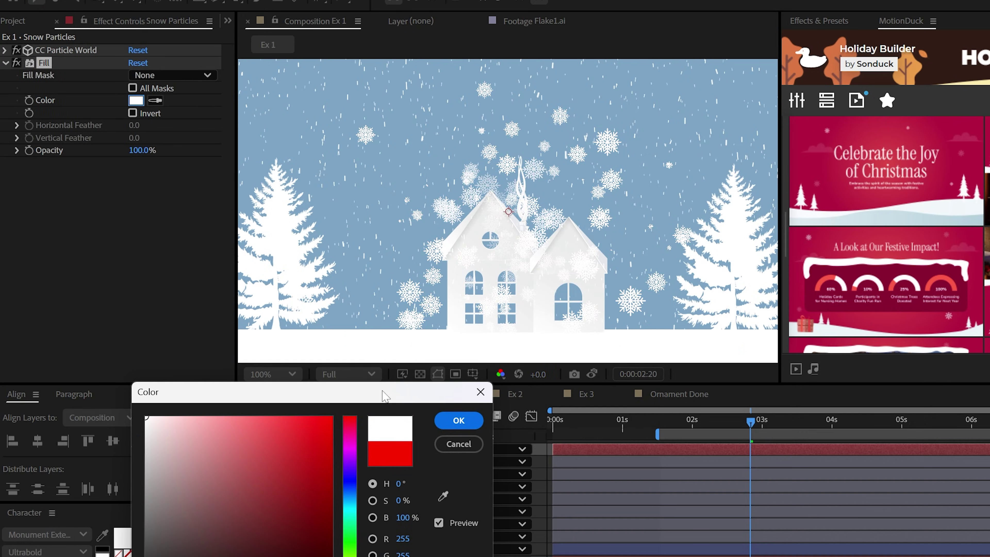
left_click(458, 420)
key("space")
left_click(6, 63)
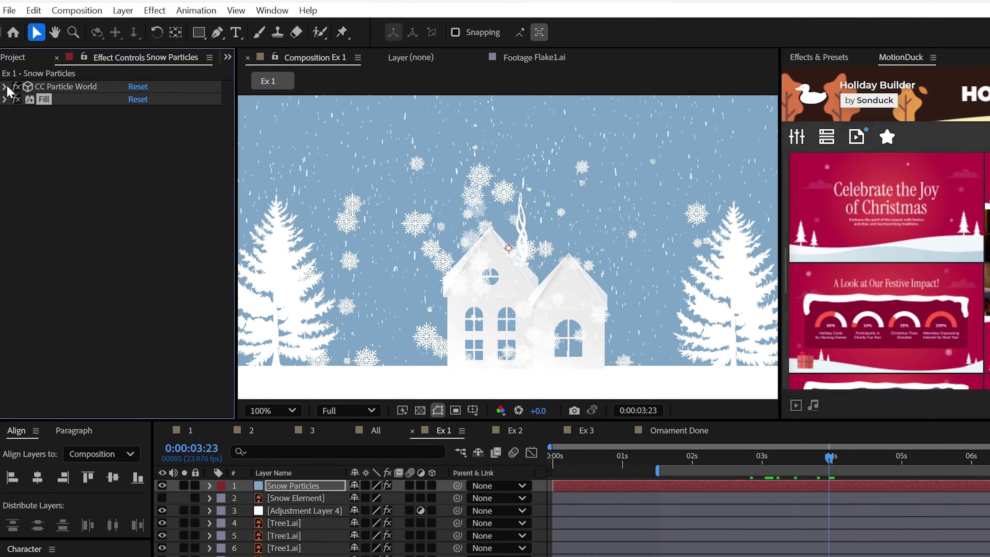
Step: Set emitter Radius X 0.705, Position Y -0.31, Longevity 7.79 and Birth Rate 1.2, then preview
left_click(6, 87)
left_click(18, 161)
left_click(18, 136)
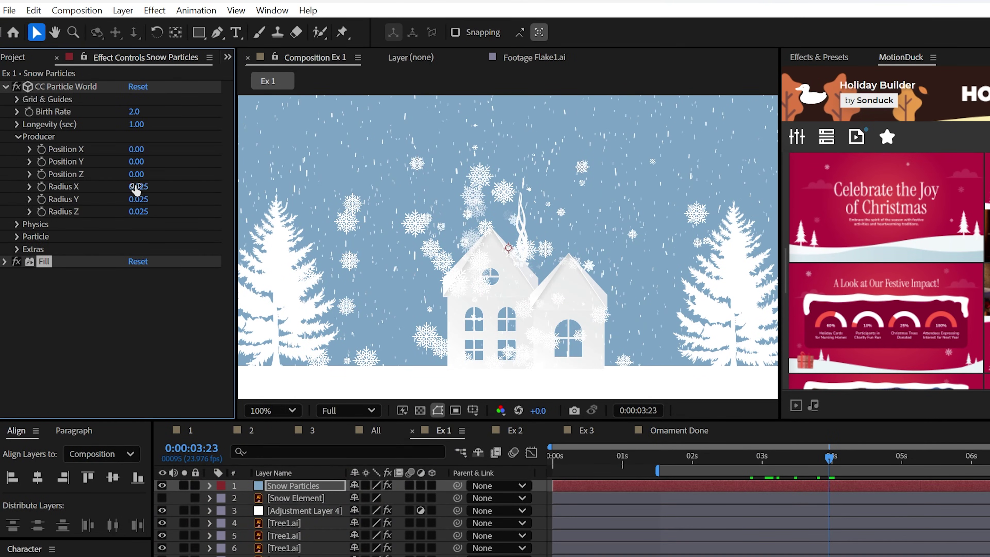
key("comma")
left_click_drag(142, 187, 173, 195)
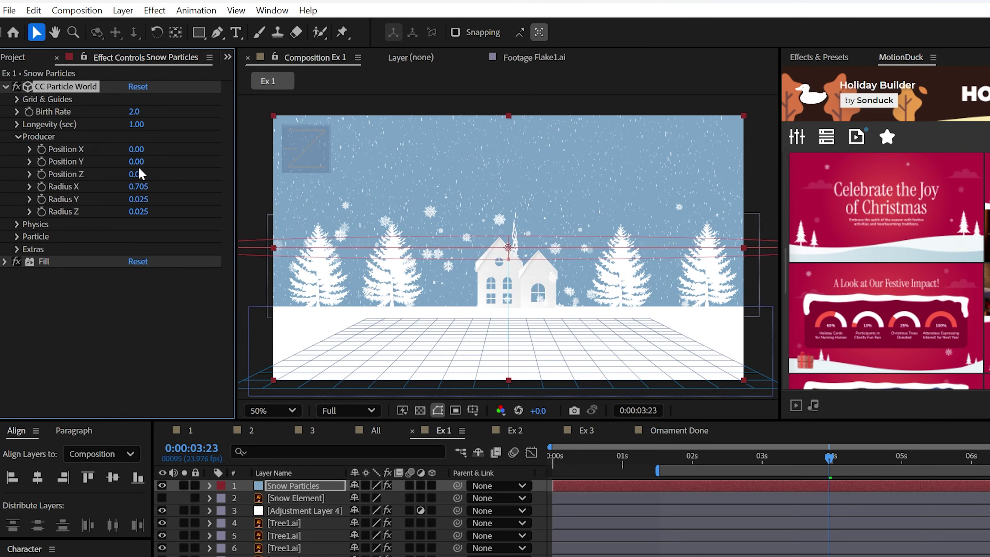
left_click_drag(137, 162, 150, 170)
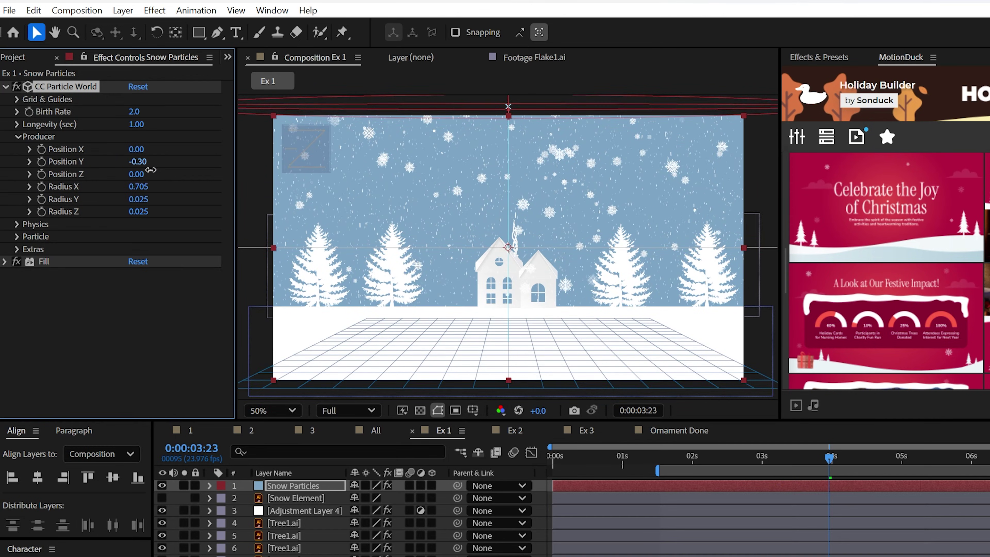
left_click_drag(697, 457, 722, 457)
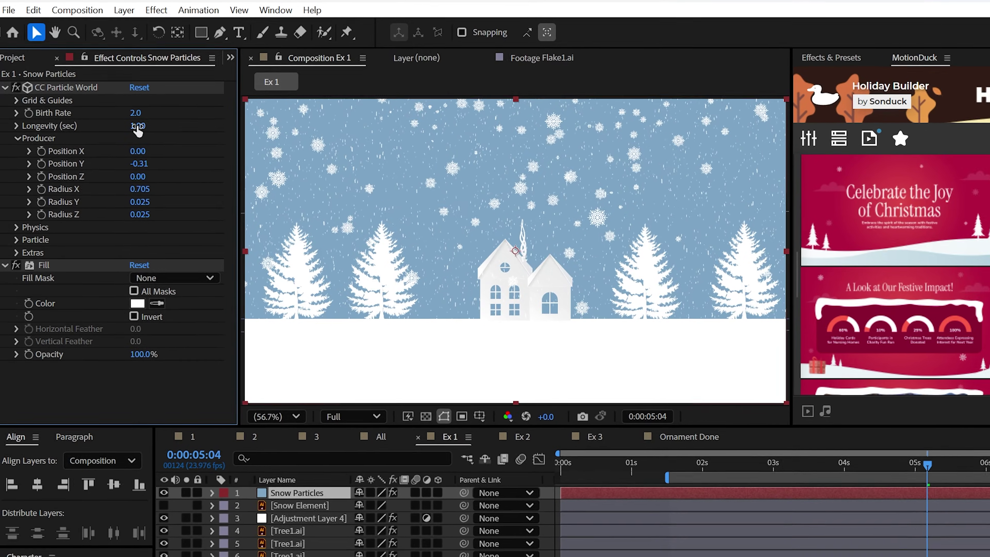
left_click_drag(137, 128, 220, 133)
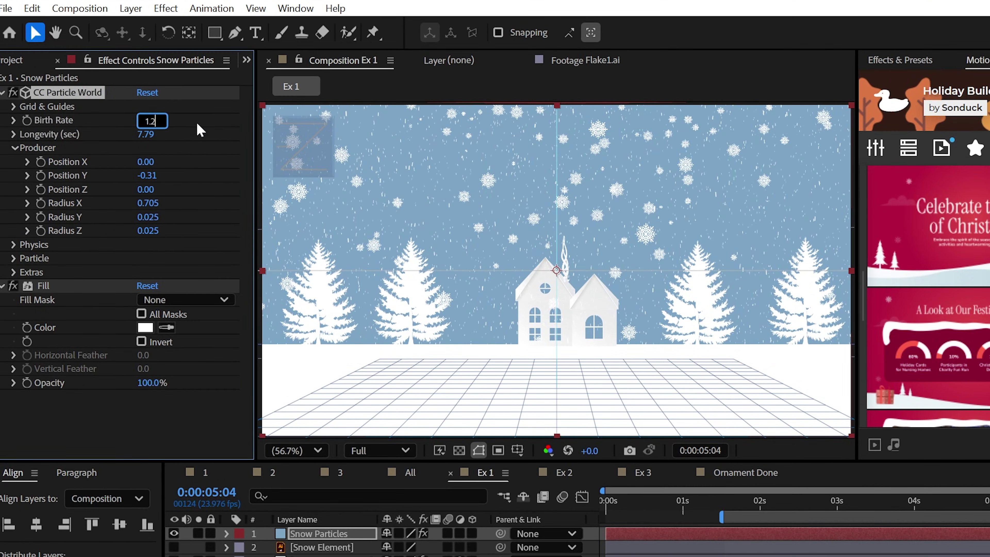
key("Return")
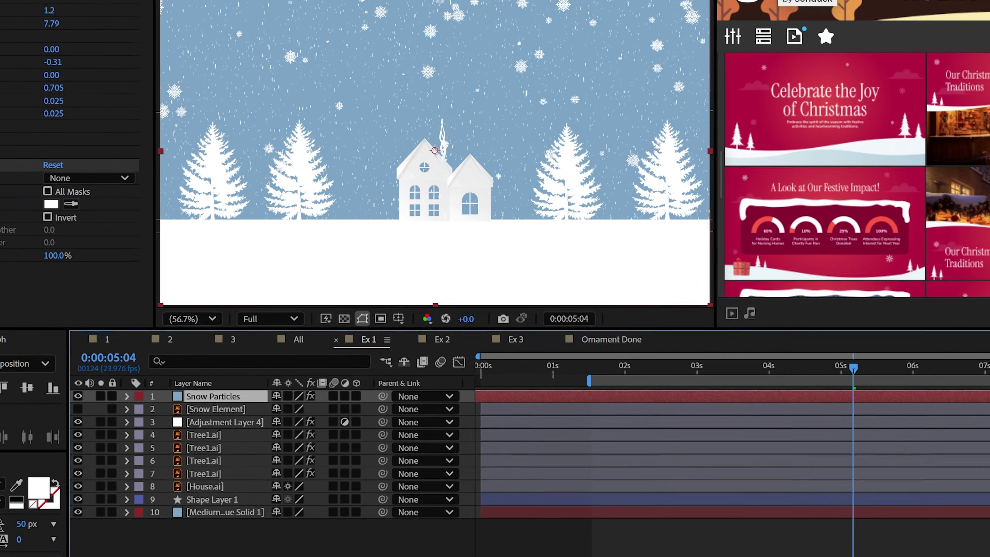
key("space")
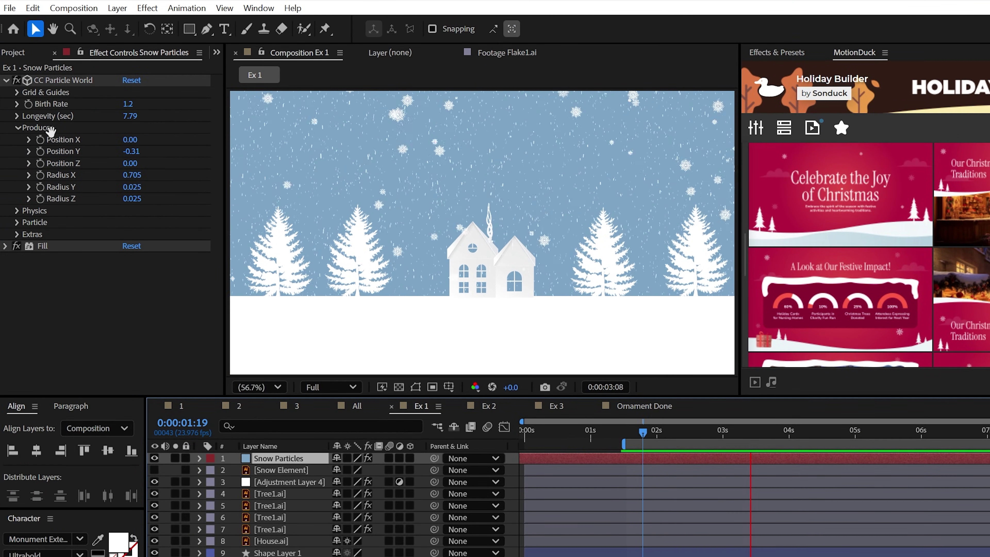
Step: Switch particle physics to Twirl with Gravity 0.060 and Resistance 1.0, then preview
left_click(19, 129)
left_click(16, 139)
left_click(179, 151)
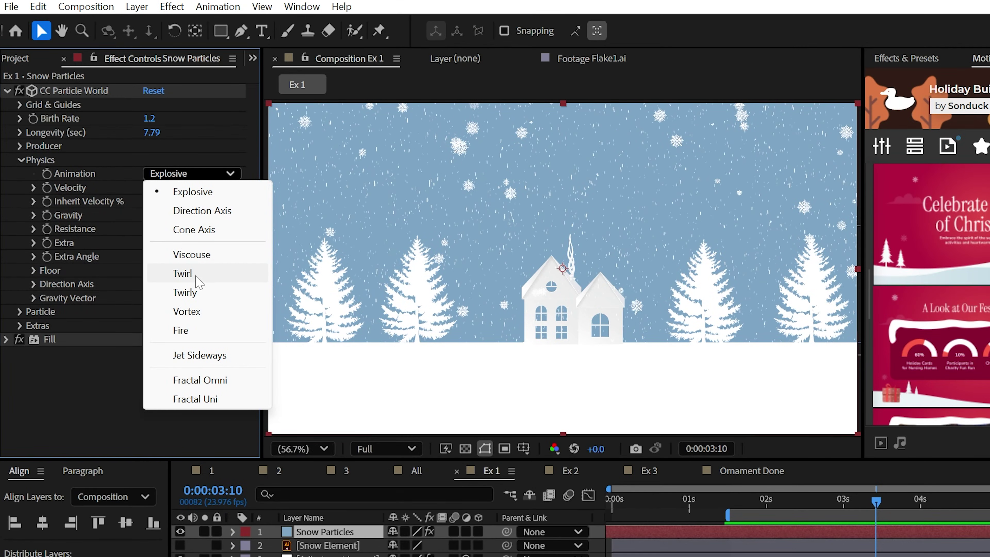
left_click(183, 274)
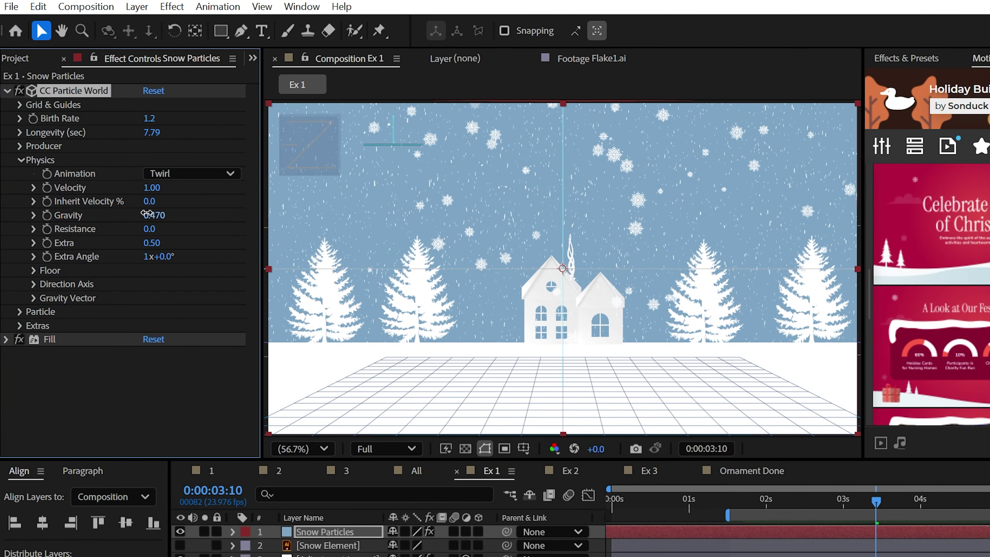
left_click_drag(146, 214, 158, 214)
left_click(20, 145)
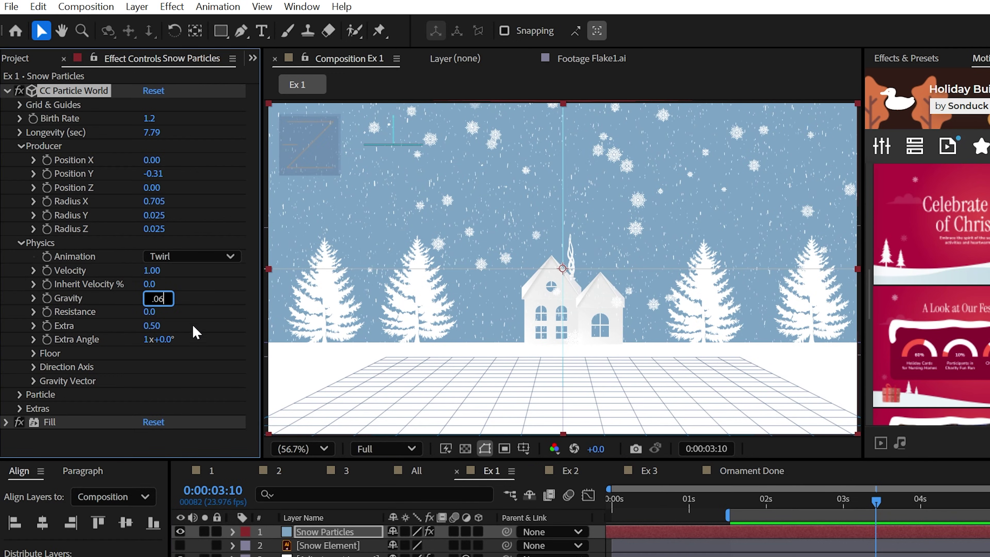
type(".06")
key("Return")
type("1")
key("Return")
key("space")
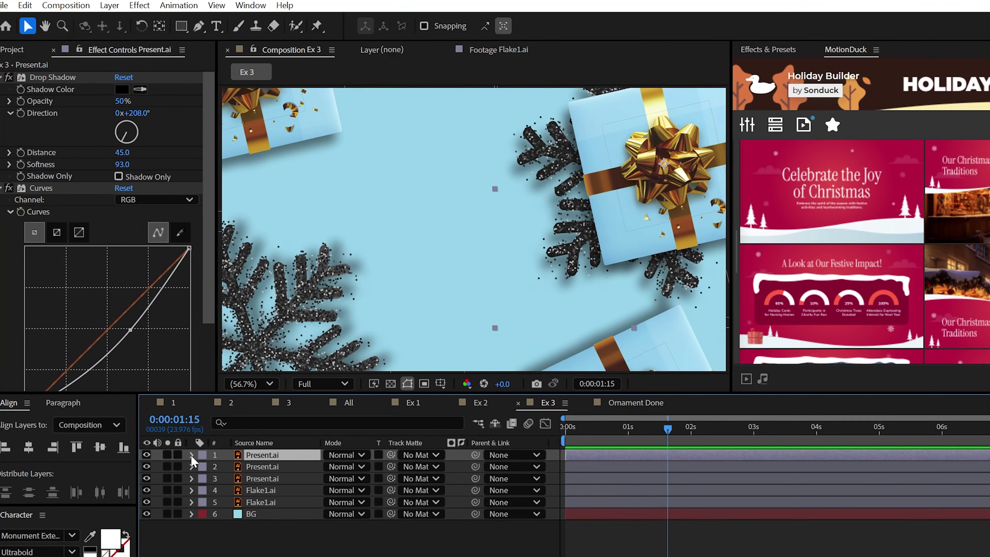
Step: Expand the first Present layer's Transform, start a Rotation keyframe, and return to the timeline start
left_click(185, 438)
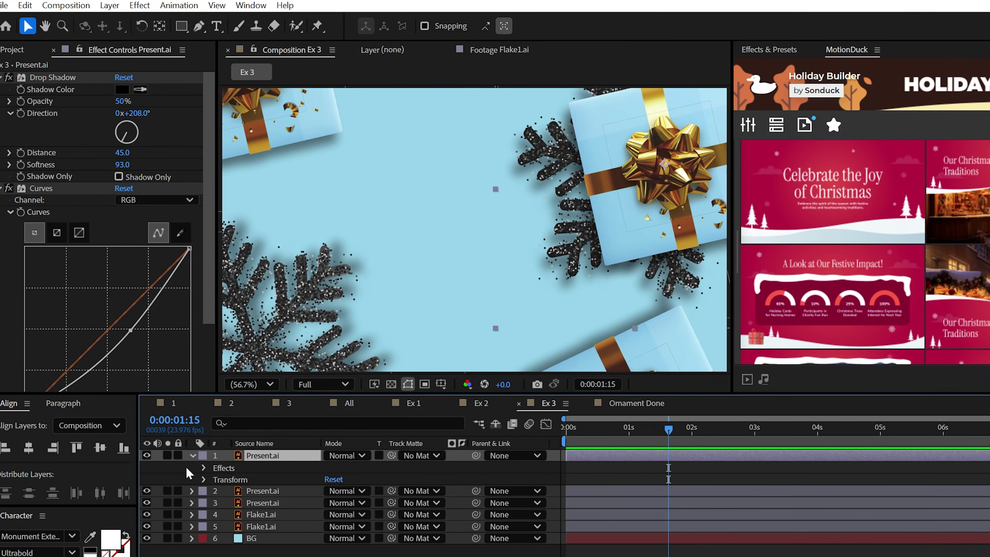
left_click(203, 479)
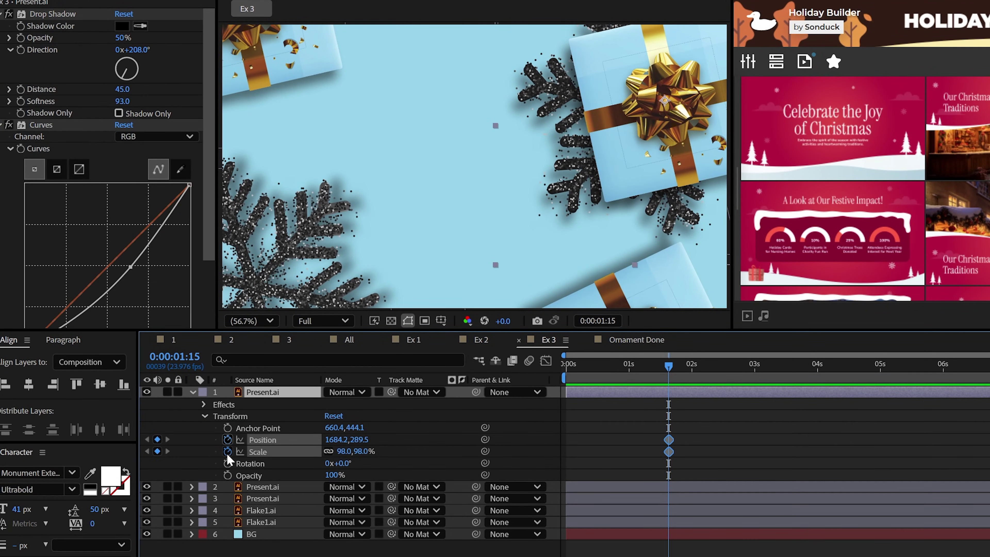
left_click(227, 463)
key("Home")
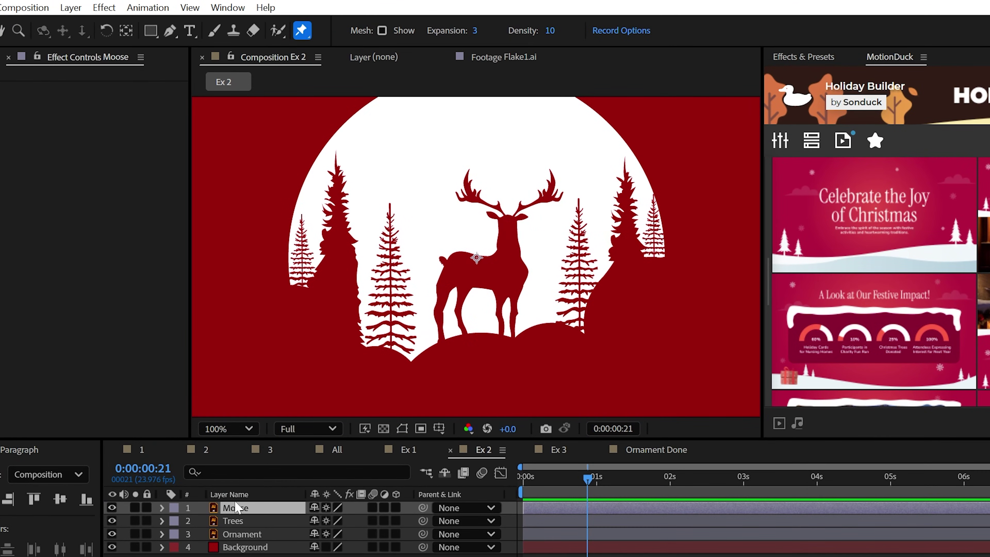
Step: Pin the moose's head, parent Moose and Trees to Ornament, and rotate Ornament to 30°
left_click(509, 232)
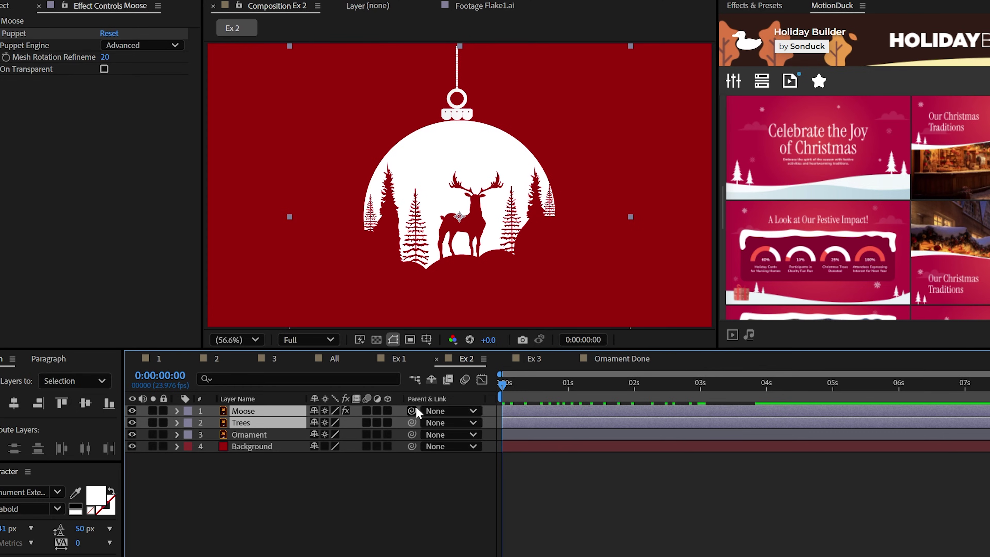
left_click_drag(226, 436, 227, 436)
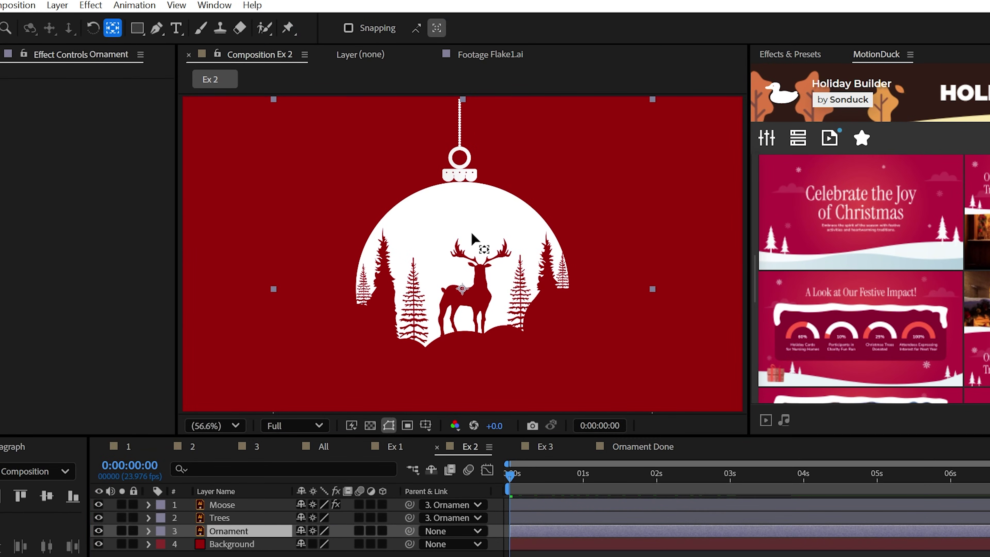
left_click(460, 289)
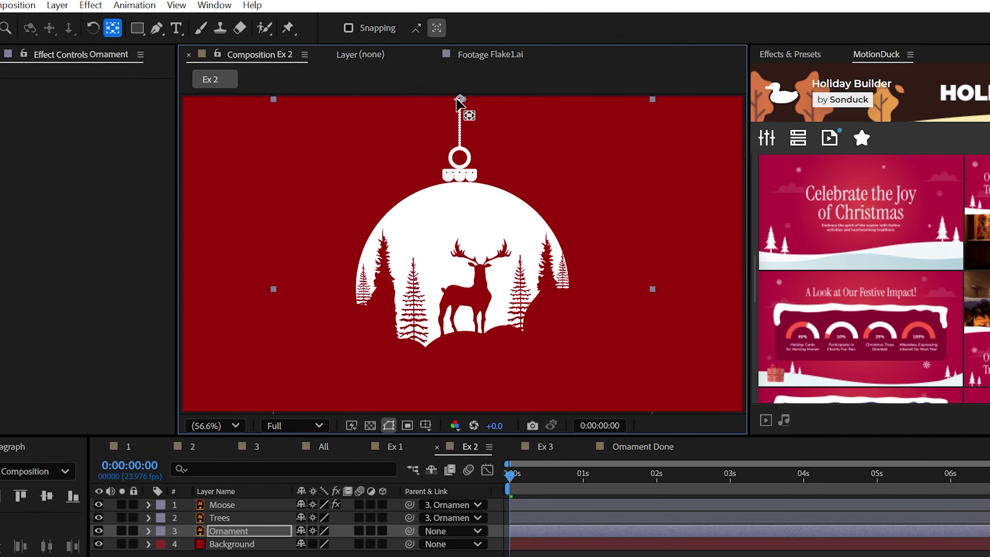
left_click(148, 531)
left_click(162, 544)
left_click_drag(310, 486, 335, 484)
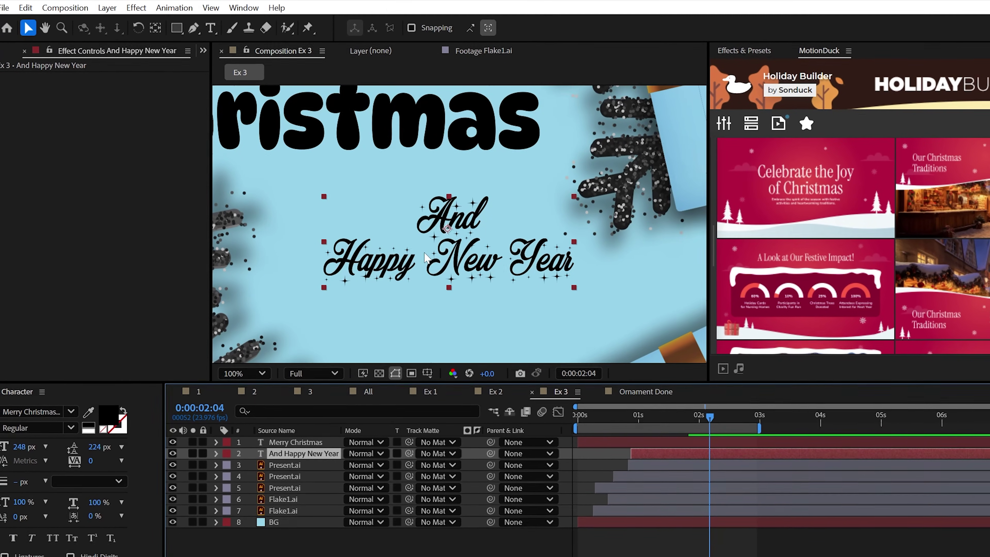
Step: Set the Ex 1 Merry Christmas title's font to Beauty
left_click(67, 419)
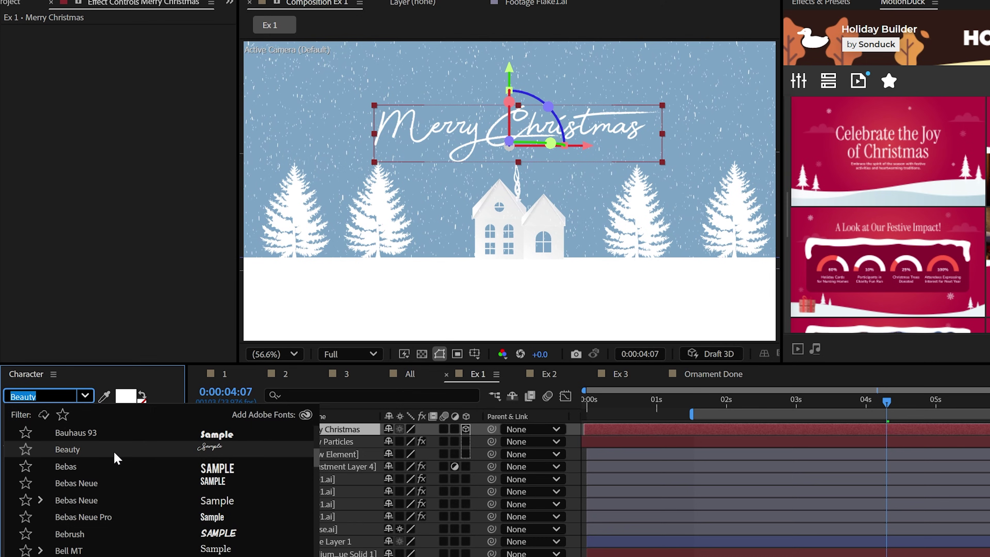
left_click(250, 448)
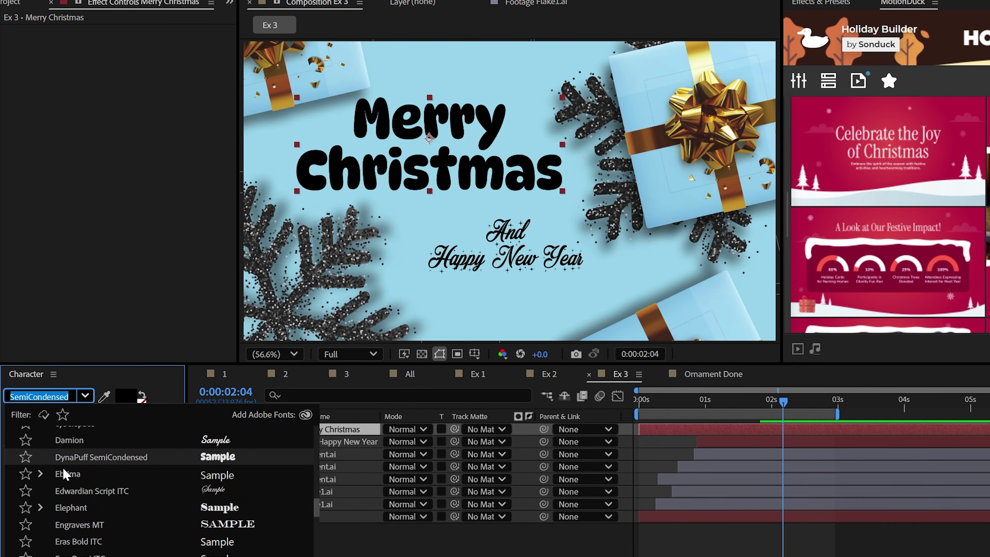
Step: Give Merry Christmas the DynaPuff SemiCondensed font and apply Blur and Fade In to And Happy New Year
left_click(151, 466)
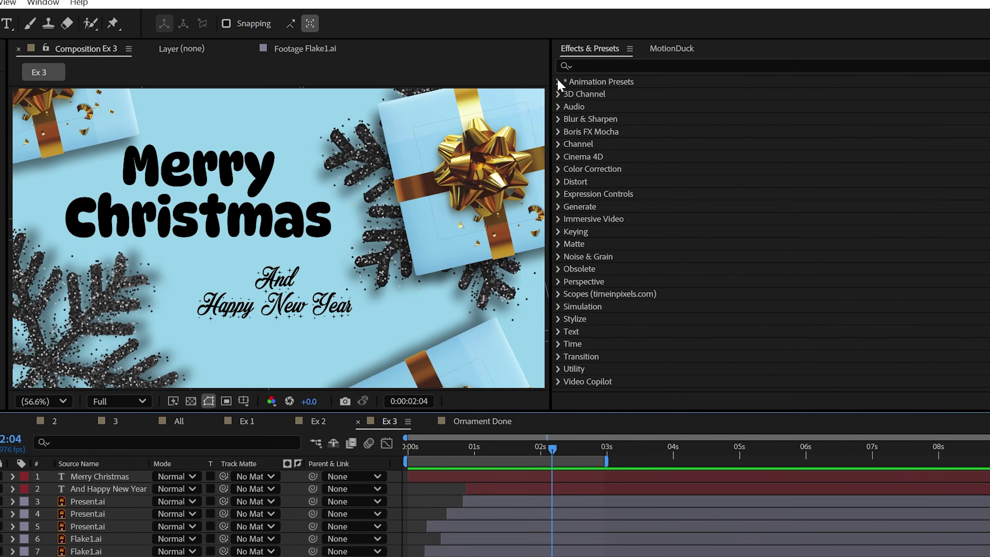
left_click(571, 94)
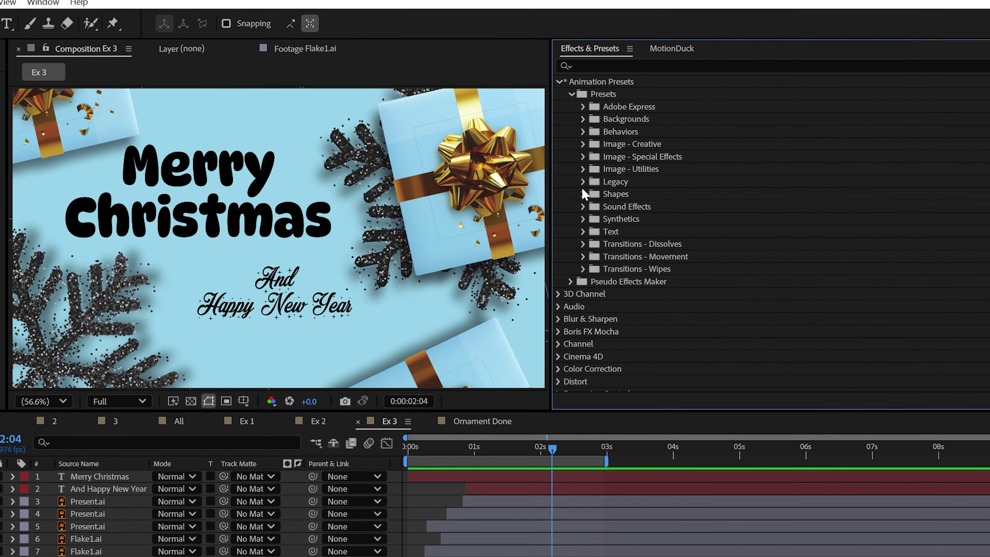
left_click(583, 232)
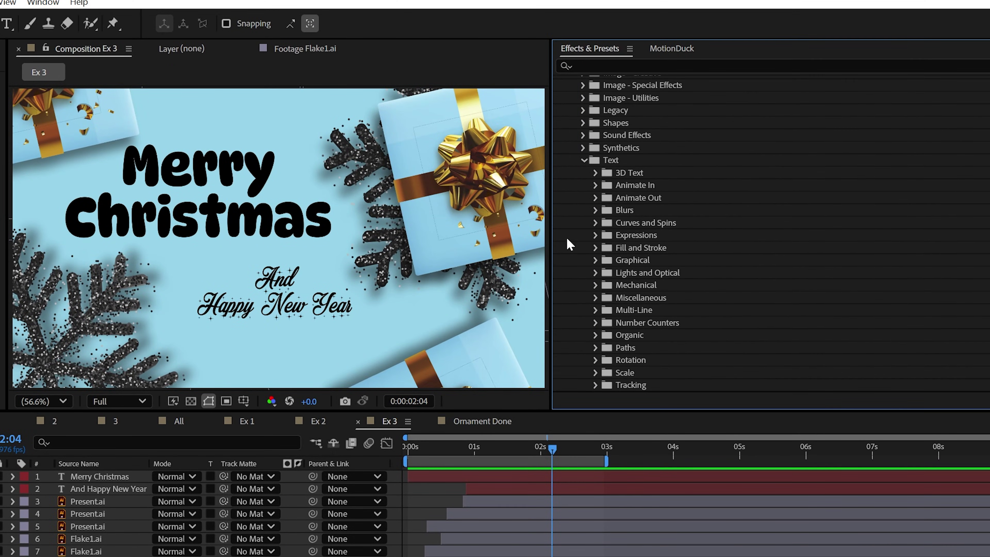
left_click(595, 210)
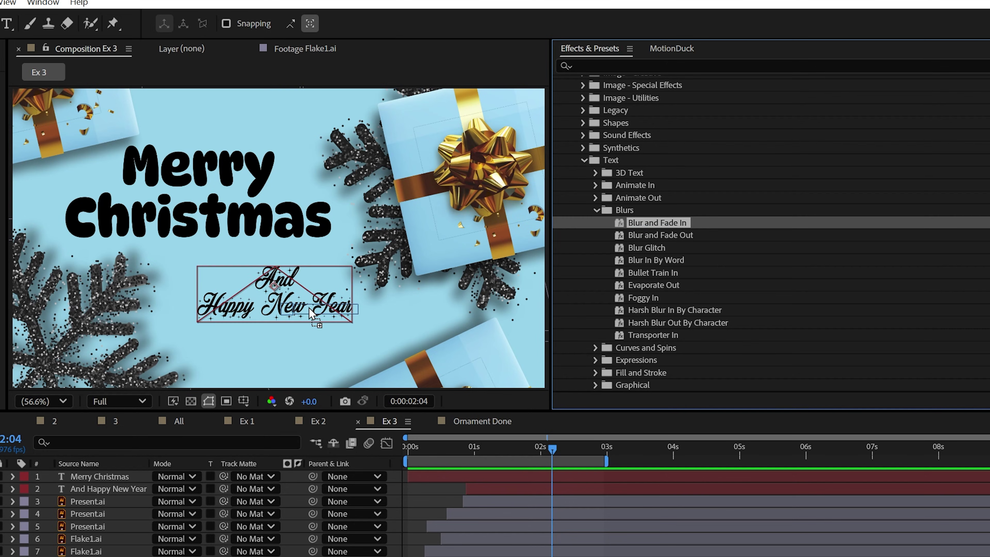
left_click_drag(309, 313, 309, 313)
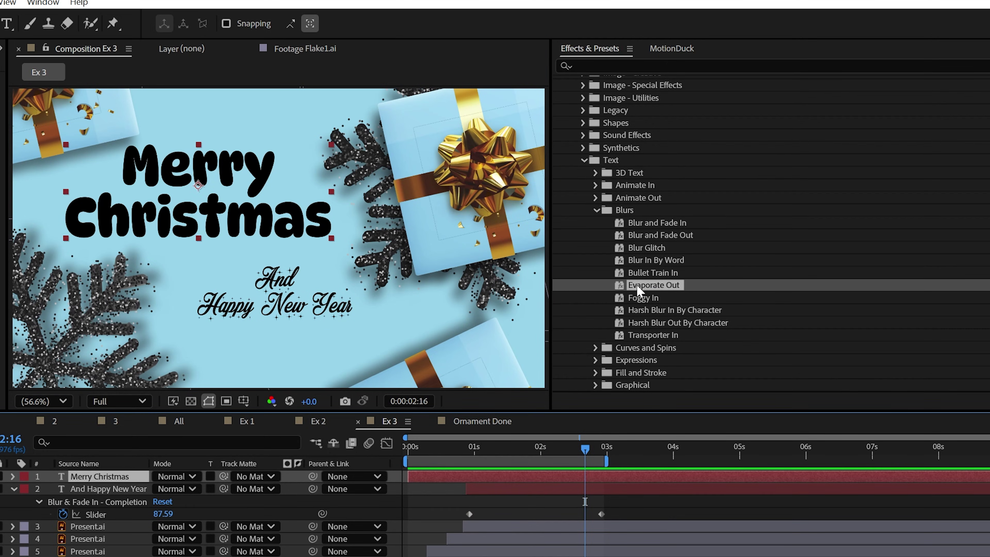
Step: Apply Evaporate Out to Merry Christmas and preview the text animations from the start
left_click_drag(639, 290, 216, 211)
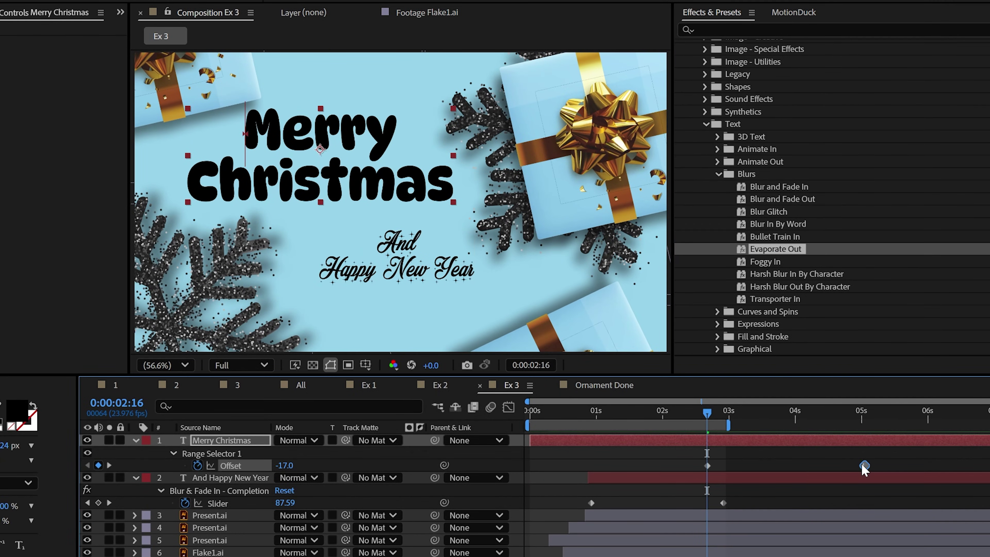
key("Home")
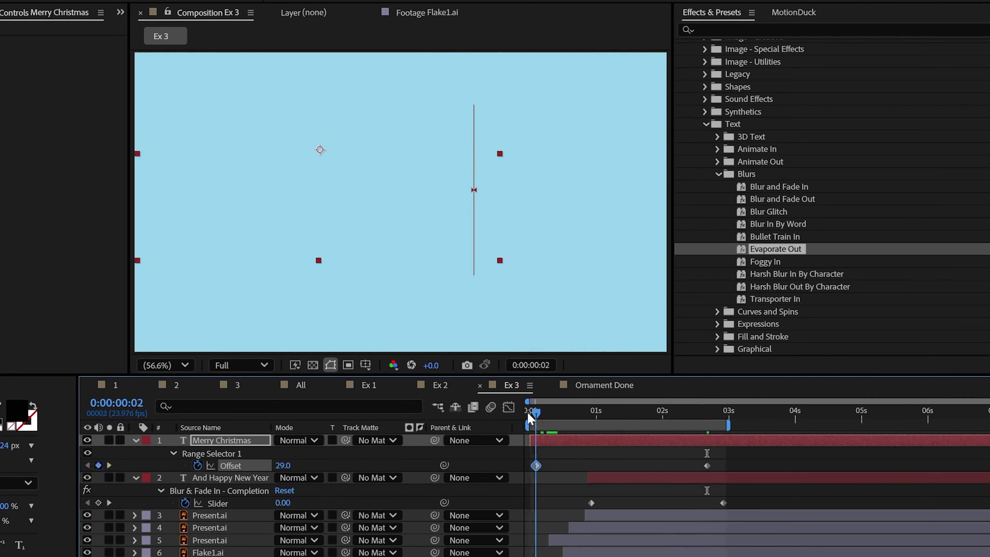
key("space")
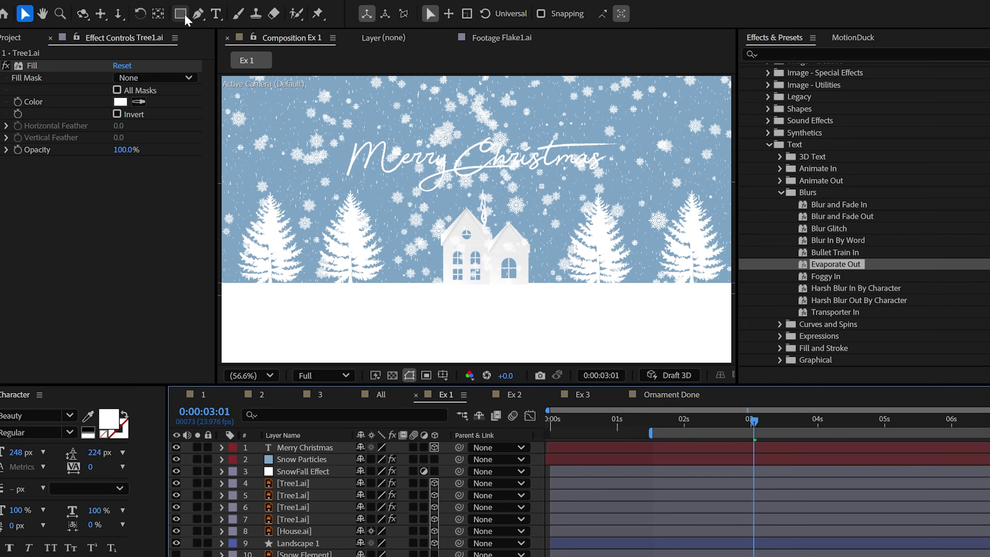
Step: Draw four overlapping ellipses as snow hills along the bottom of Ex 1, then fit the view
left_click(189, 28)
left_click(235, 58)
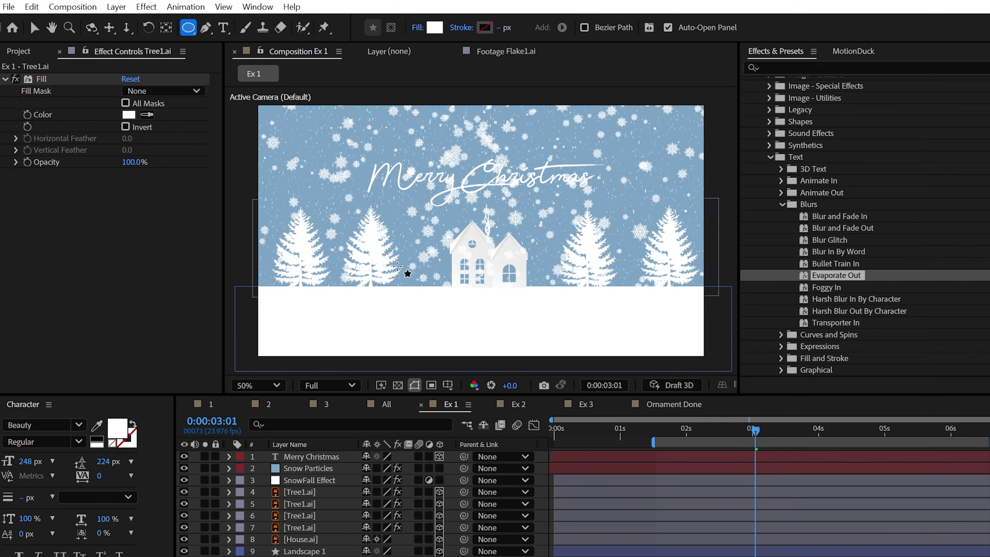
left_click_drag(240, 256, 377, 391)
left_click_drag(328, 279, 486, 391)
left_click_drag(443, 280, 618, 384)
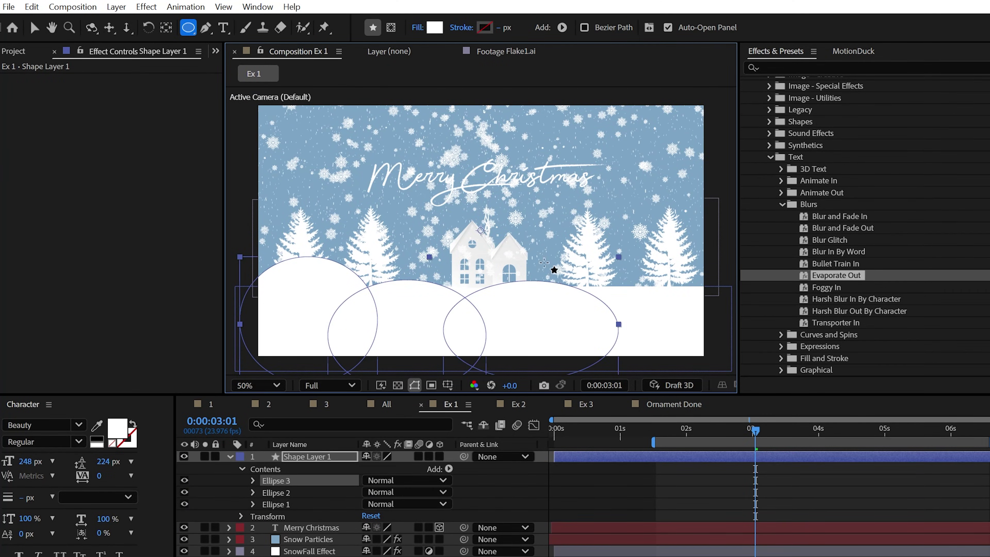
left_click_drag(543, 260, 736, 392)
left_click_drag(224, 291, 225, 290)
key("comma")
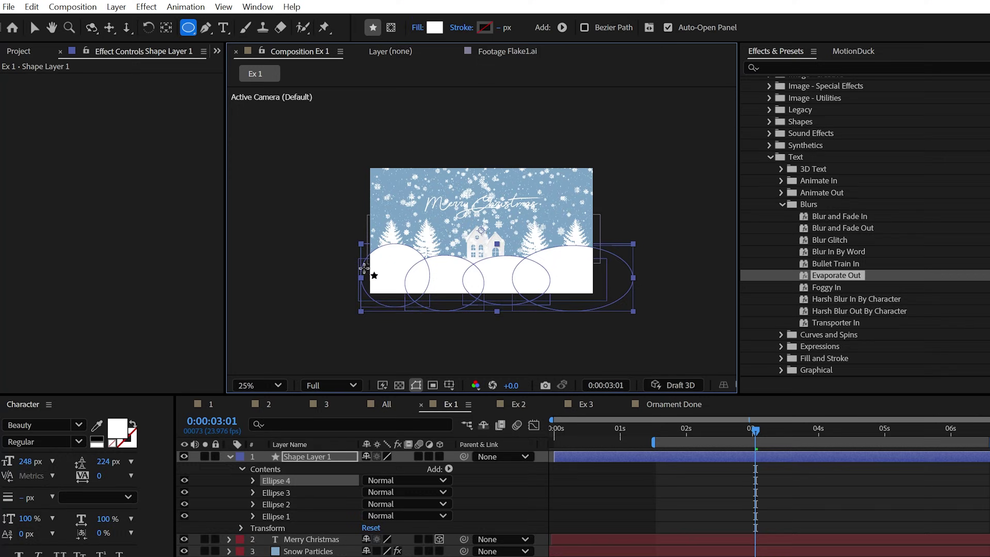
key("shift+slash")
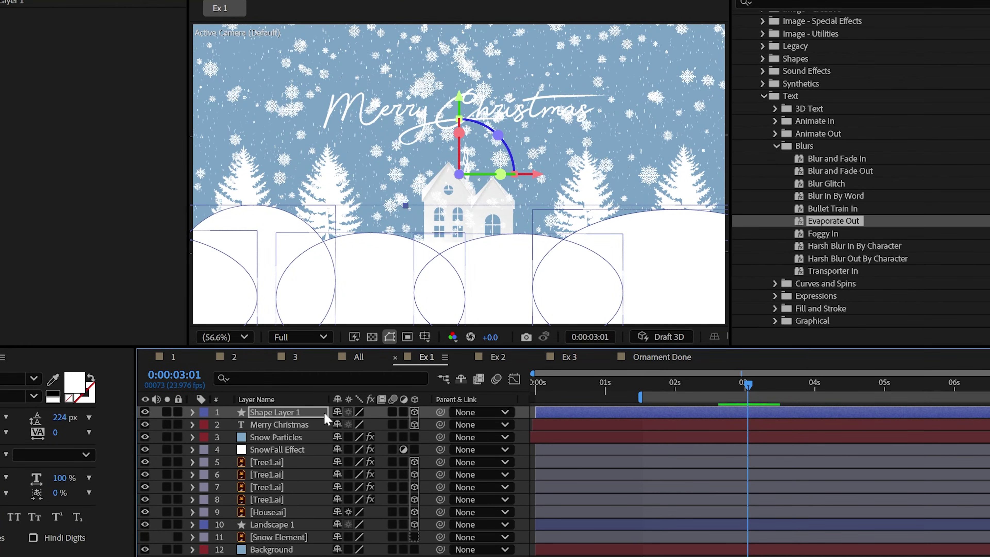
Step: Push Shape Layer 1 back along Z and move the trees to Z -1000
left_click(192, 412)
left_click(207, 437)
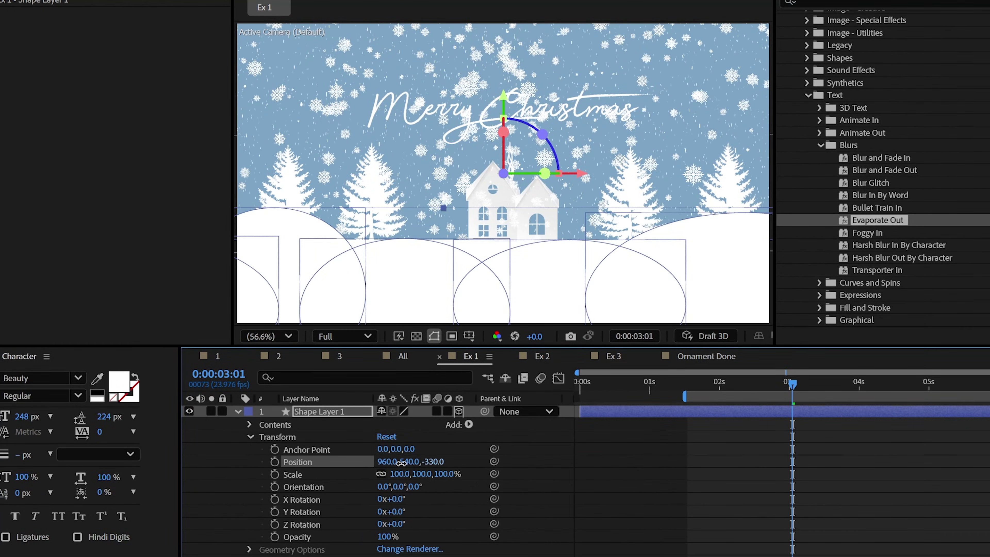
left_click_drag(401, 462, 433, 461)
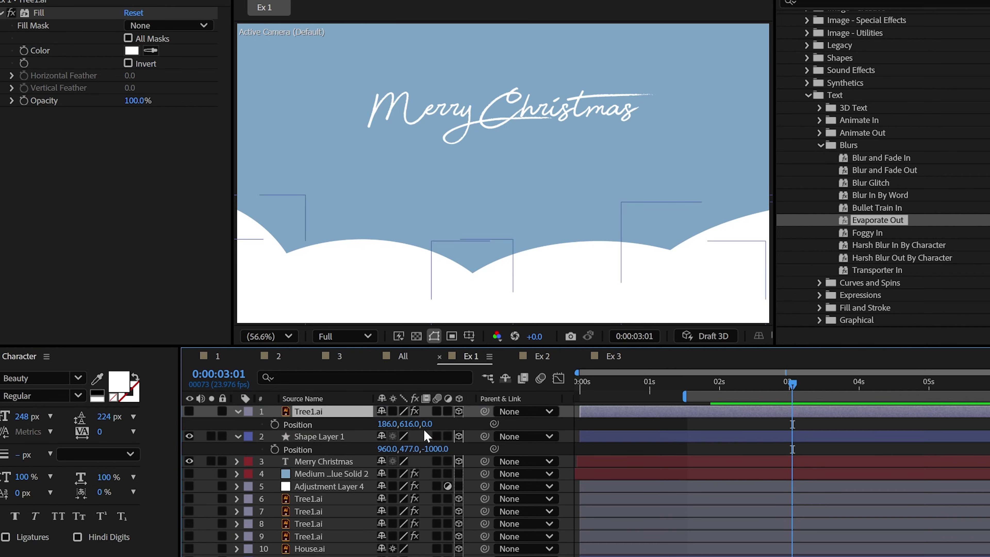
left_click(447, 423)
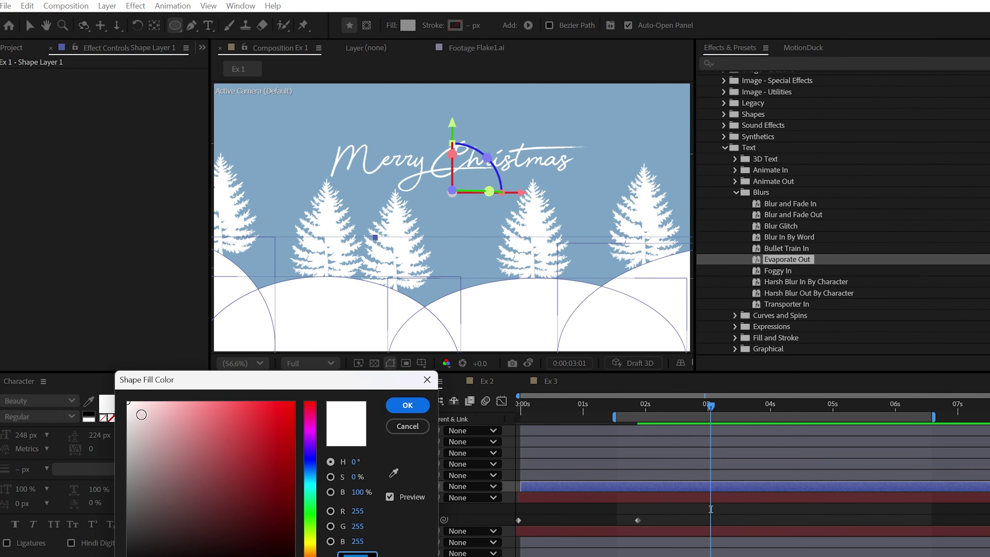
Step: Set the hills' fill to 93% brightness light grey and select the tree layers
left_click_drag(141, 414, 124, 411)
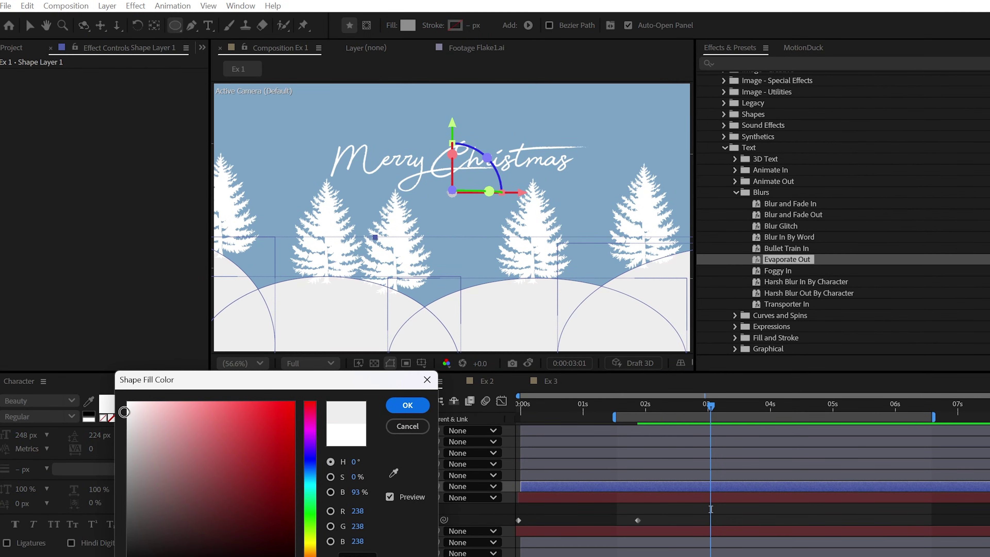
left_click(407, 405)
left_click(273, 464)
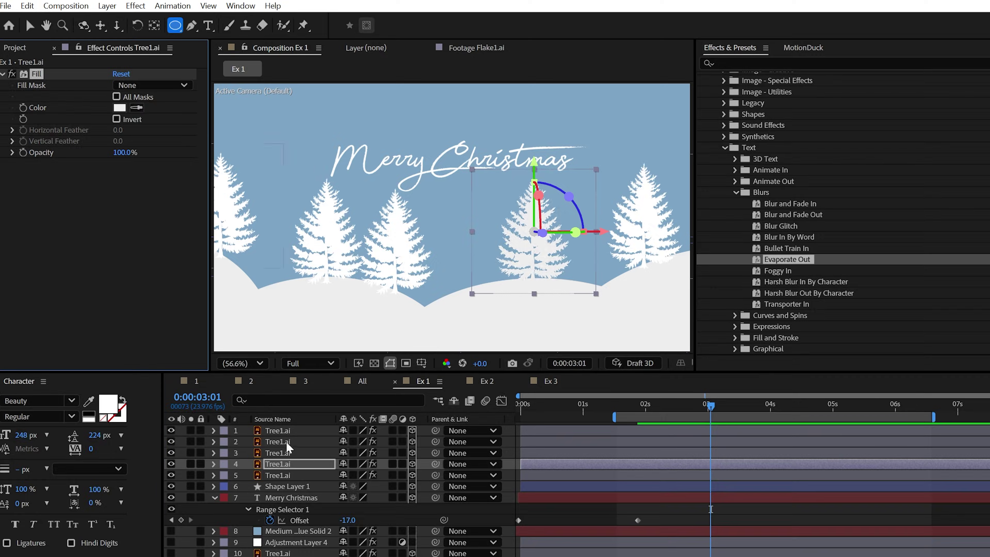
left_click(277, 431)
left_click(277, 452, "shift")
left_click(277, 463)
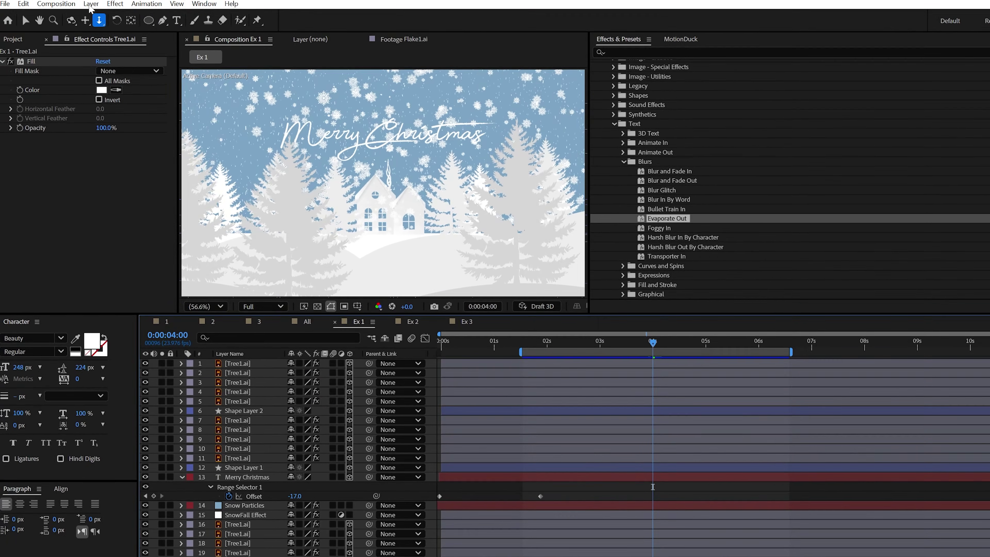
Step: Add a new Camera 1 using the 24mm lens preset
left_click(89, 3)
mouse_move(102, 14)
left_click(283, 53)
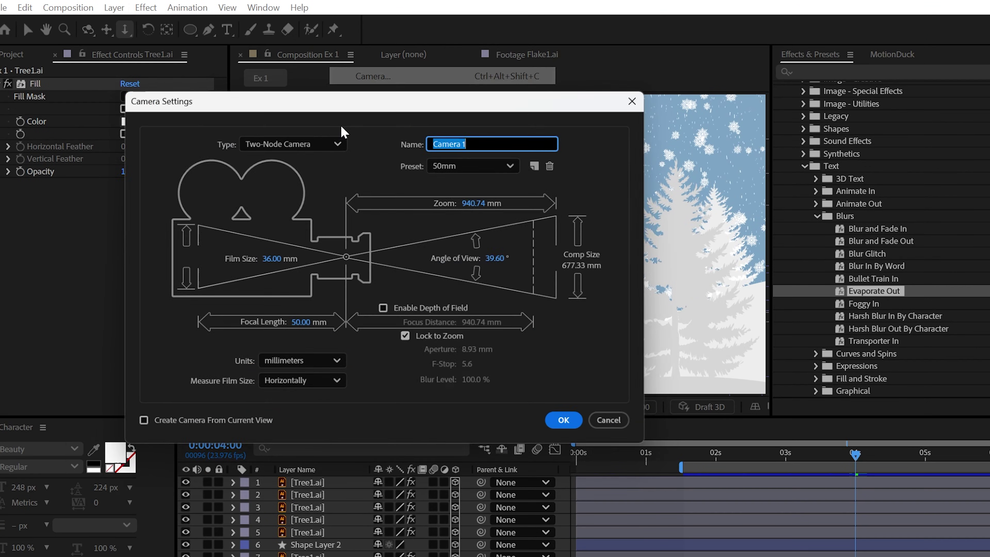
left_click(484, 166)
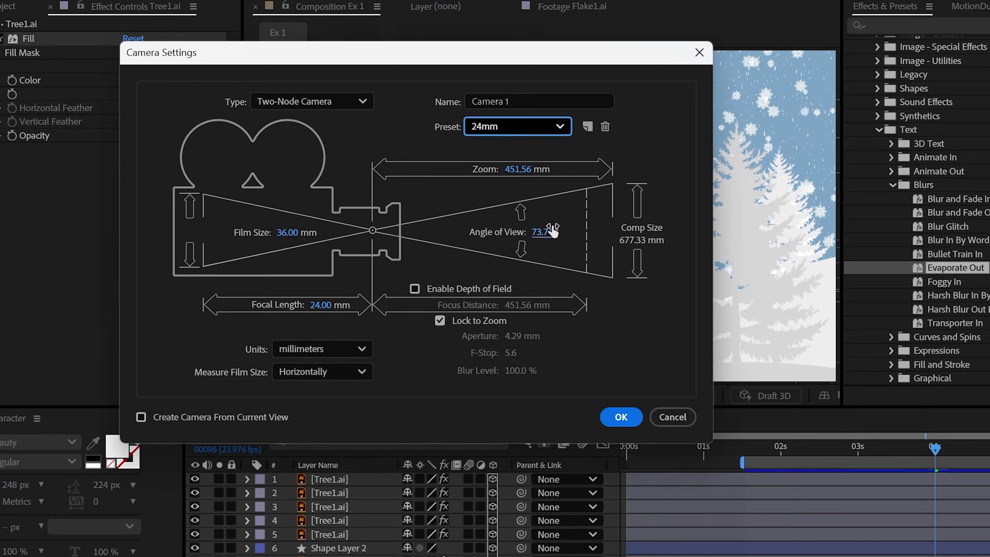
left_click(621, 416)
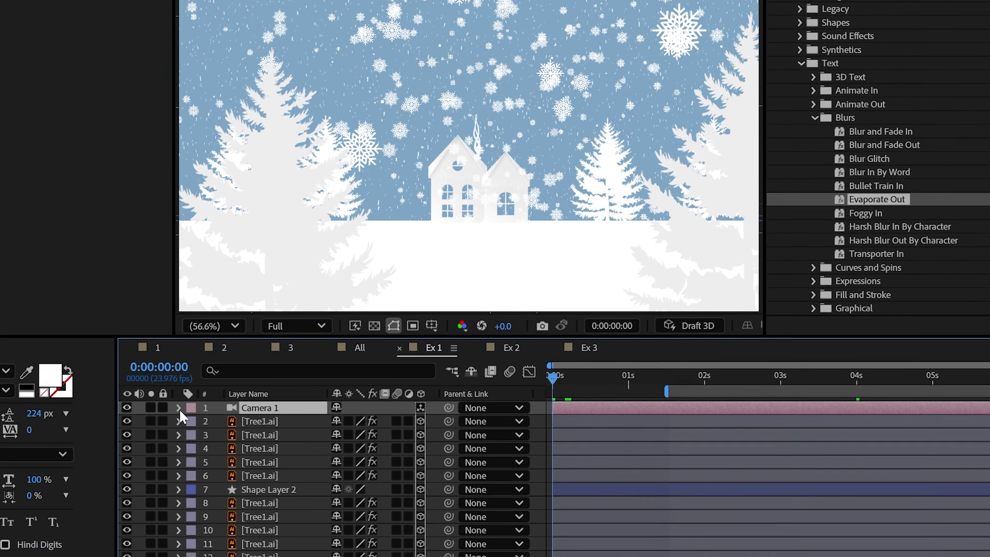
Step: Keyframe Camera 1 at 0s, then at 0:00:04:08 dolly it forward to Z -2122.6
left_click(241, 466)
left_click(255, 478)
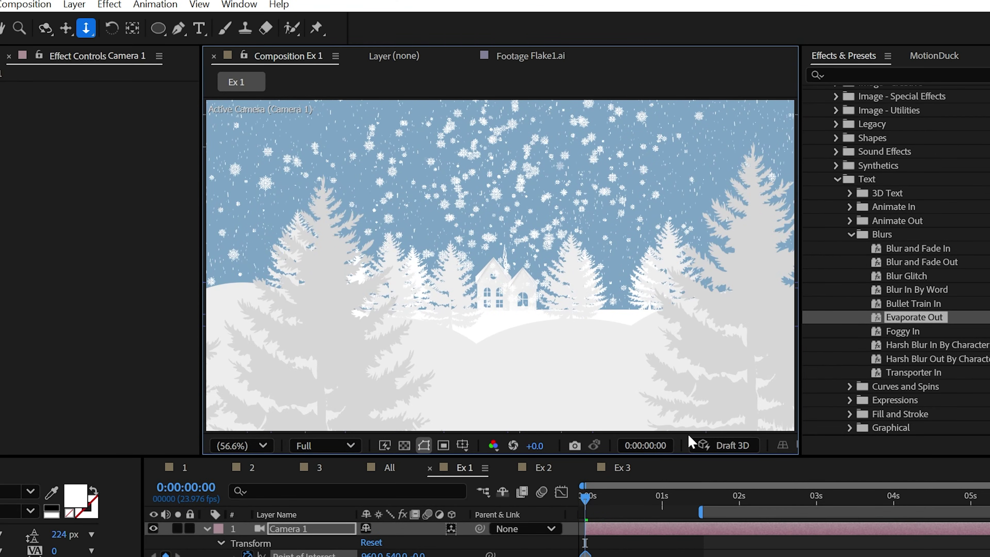
left_click(919, 495)
left_click_drag(501, 287, 501, 294)
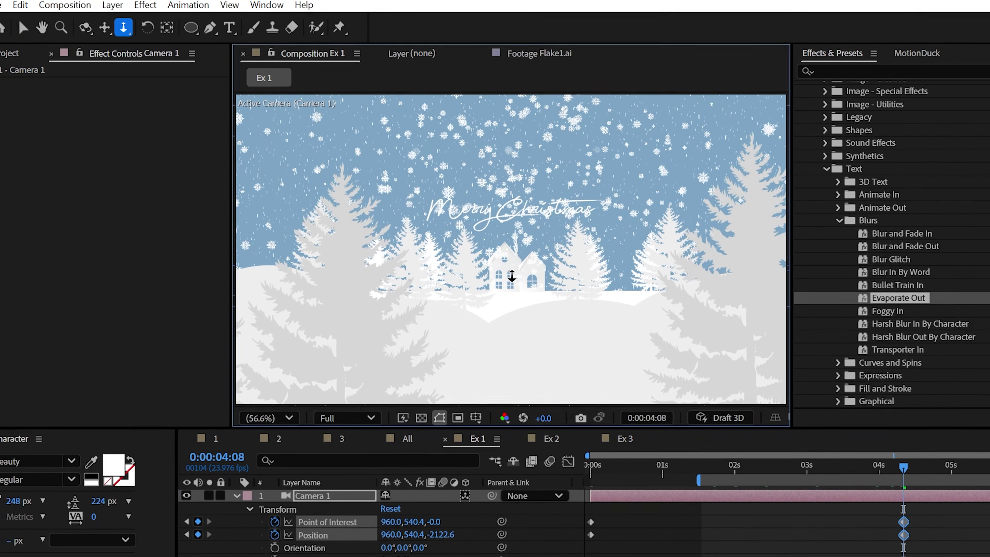